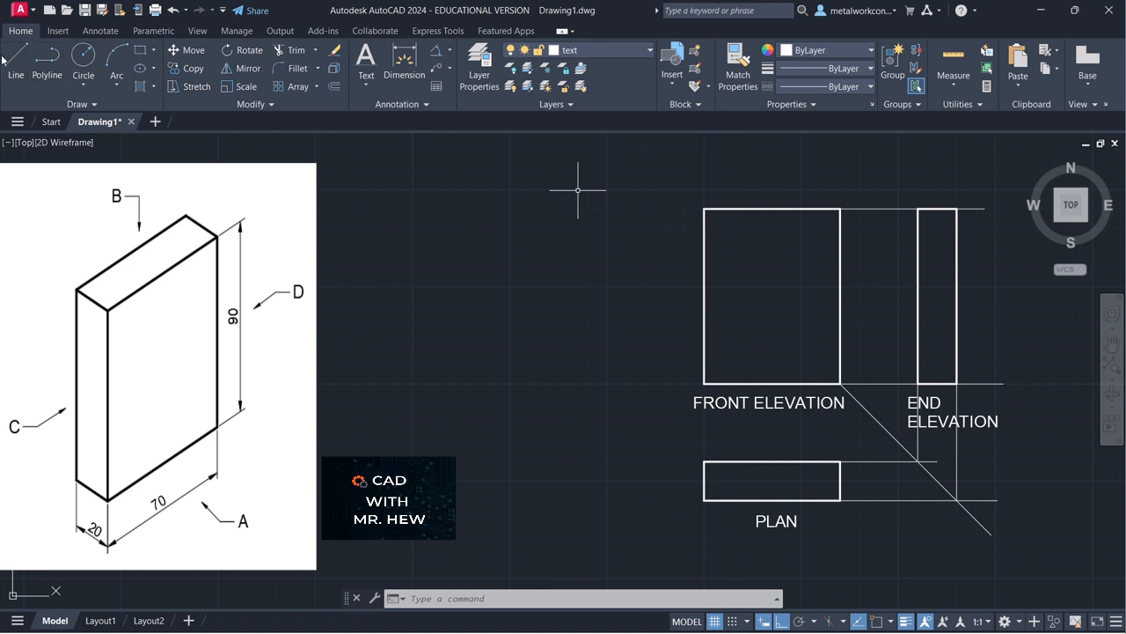
{"action": "left_click", "coordinate": [15, 60]}
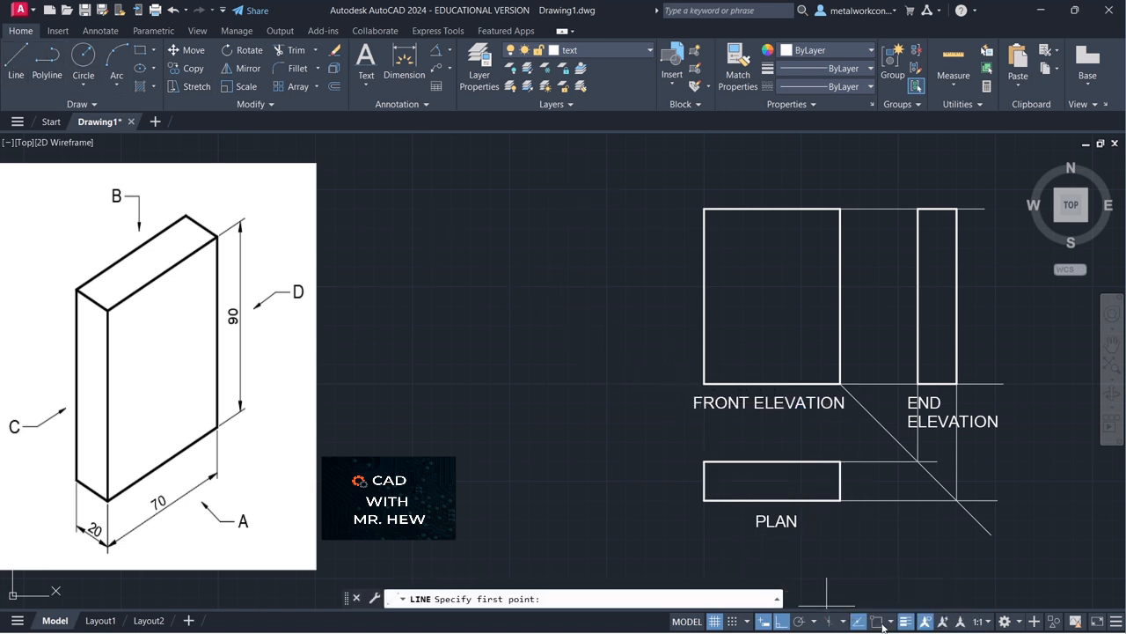
{"action": "left_click", "coordinate": [704, 383]}
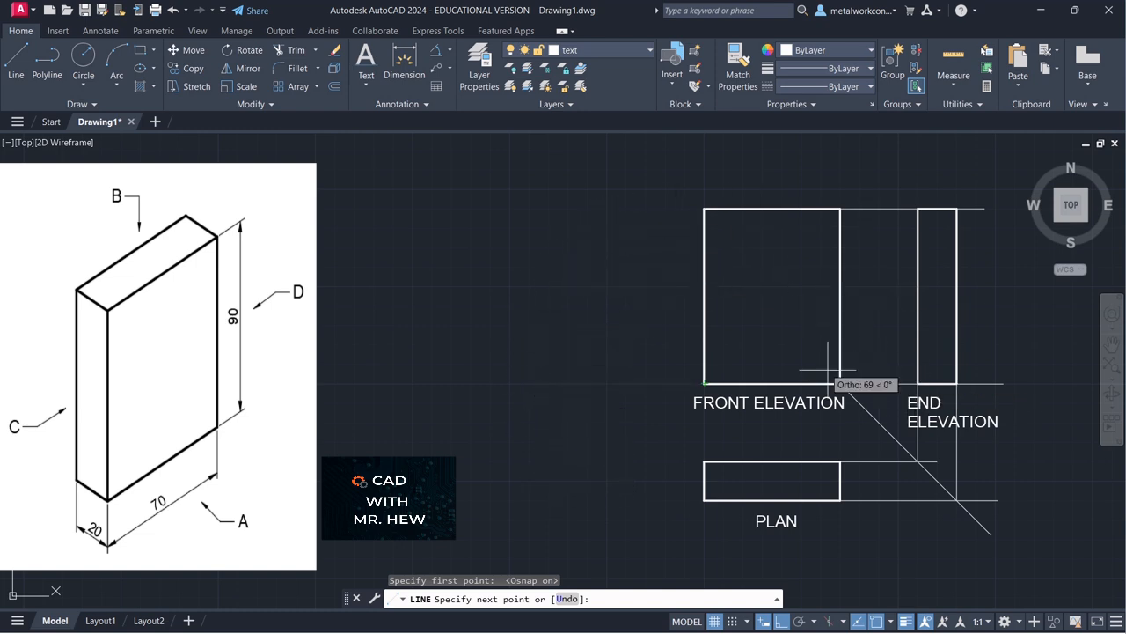
{"action": "key", "text": "Escape"}
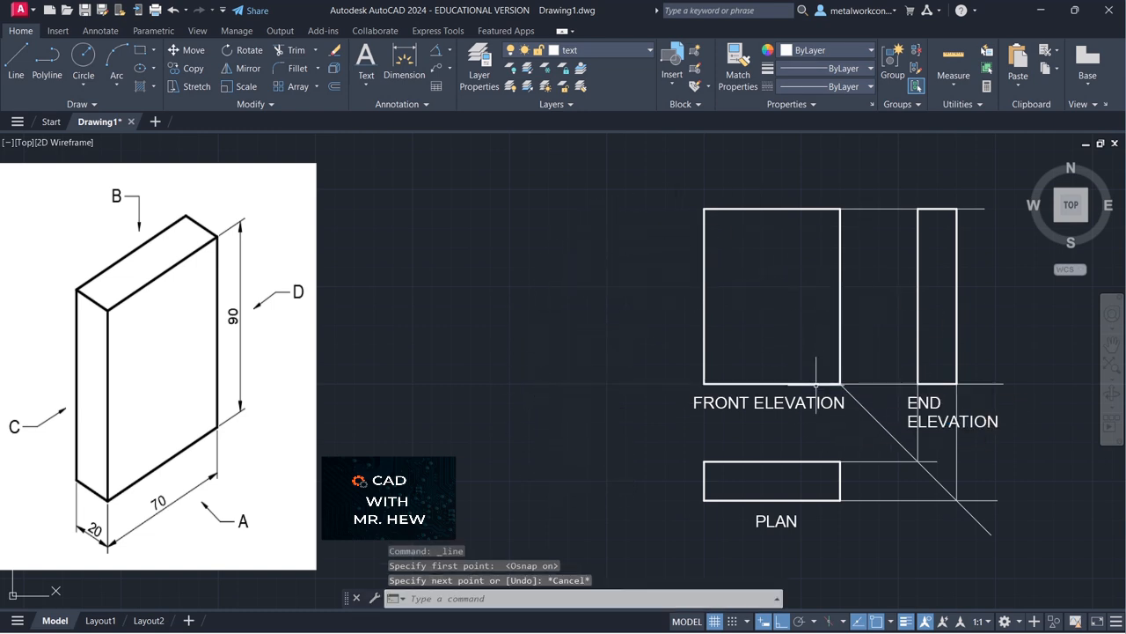
{"action": "left_click", "coordinate": [815, 384]}
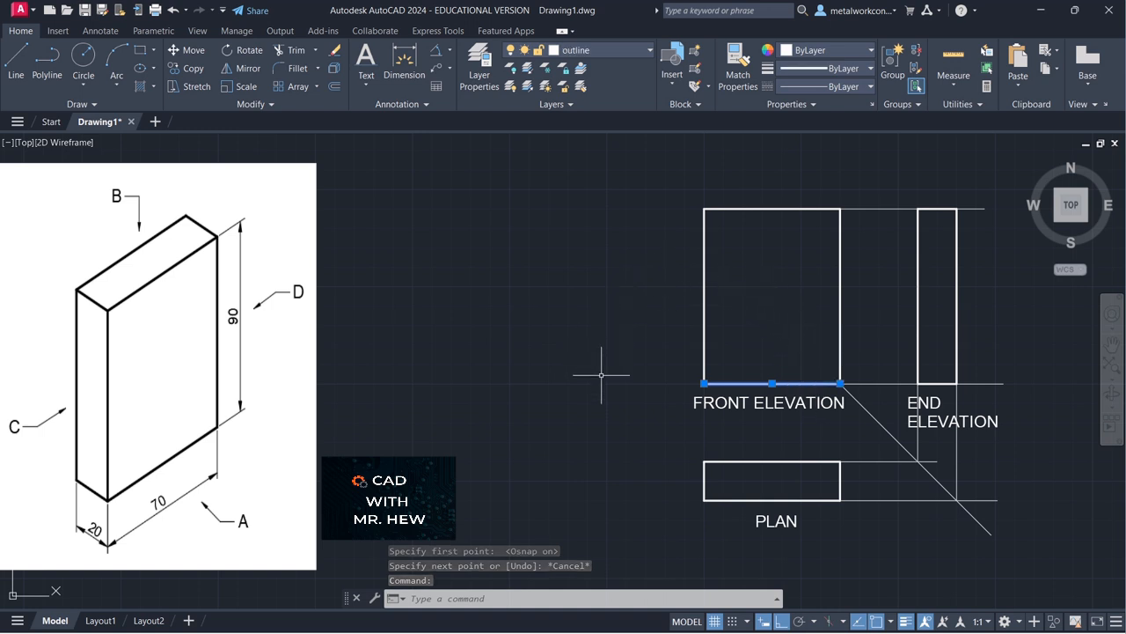
{"action": "key", "text": "Escape"}
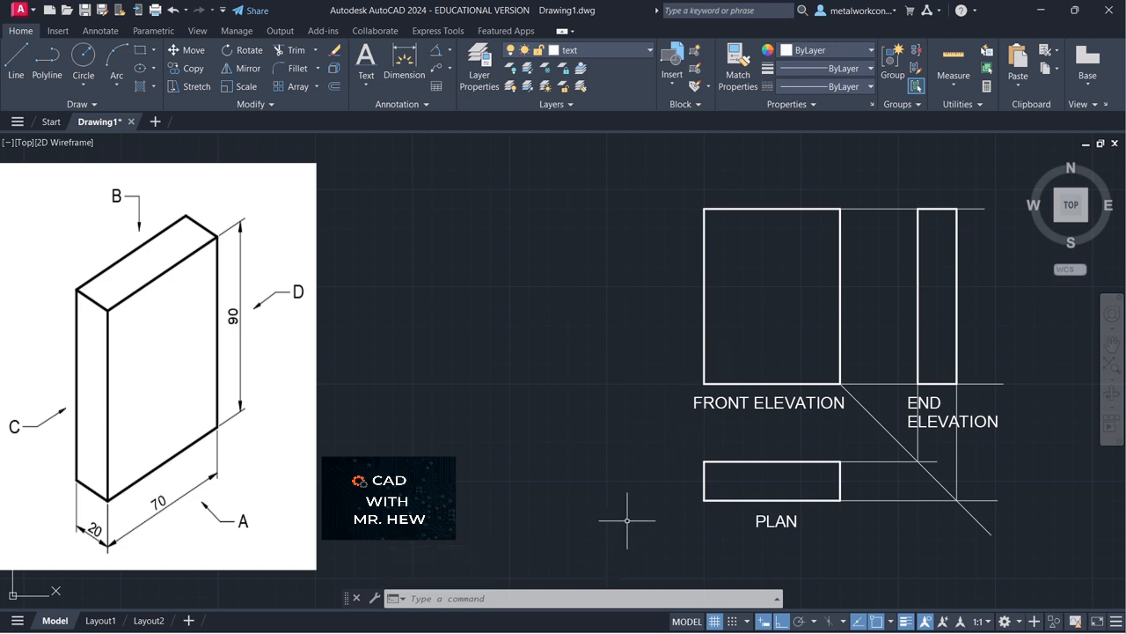
Step: With Ortho off, draw a 110-unit line at 225° from the front elevation's lower-left corner
{"action": "left_click", "coordinate": [15, 60]}
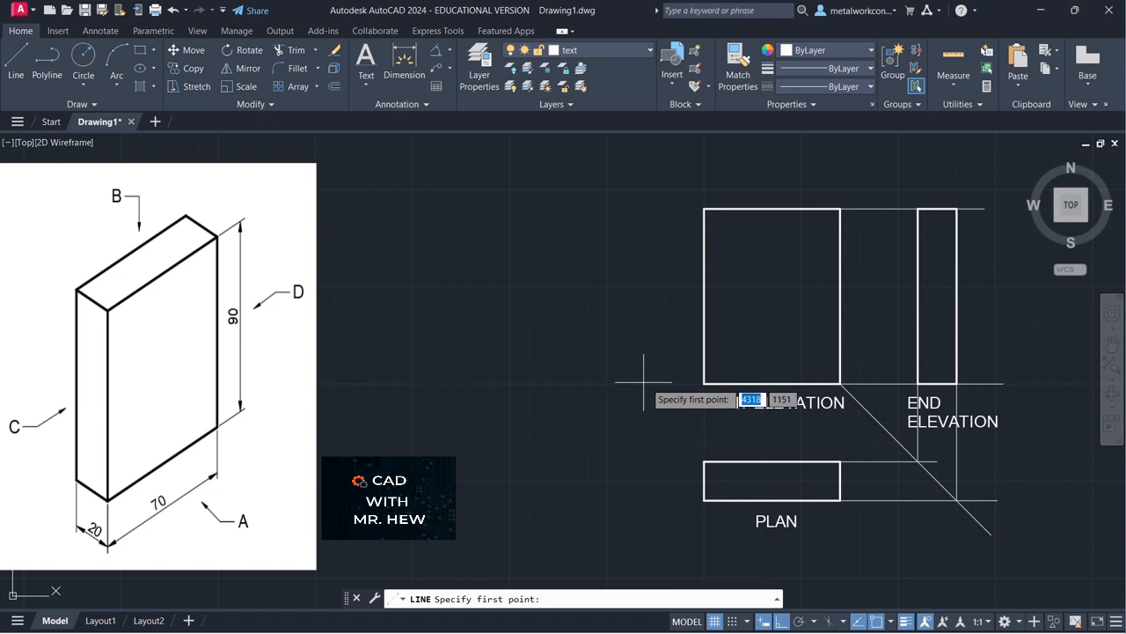
{"action": "left_click", "coordinate": [701, 387]}
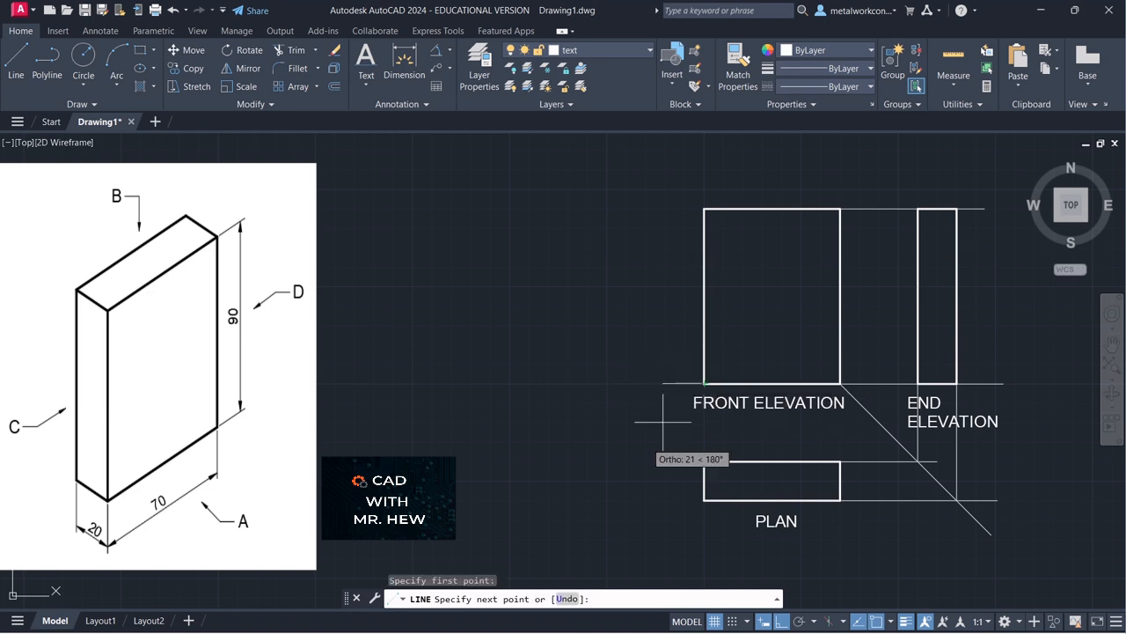
{"action": "left_click", "coordinate": [782, 623]}
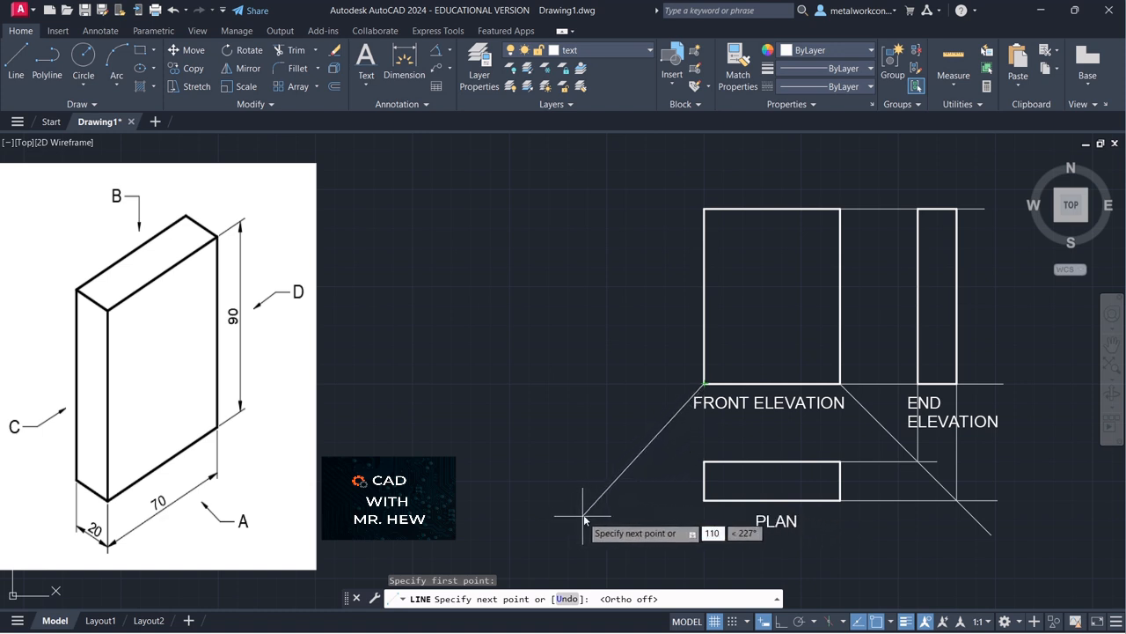
{"action": "key", "text": "Tab"}
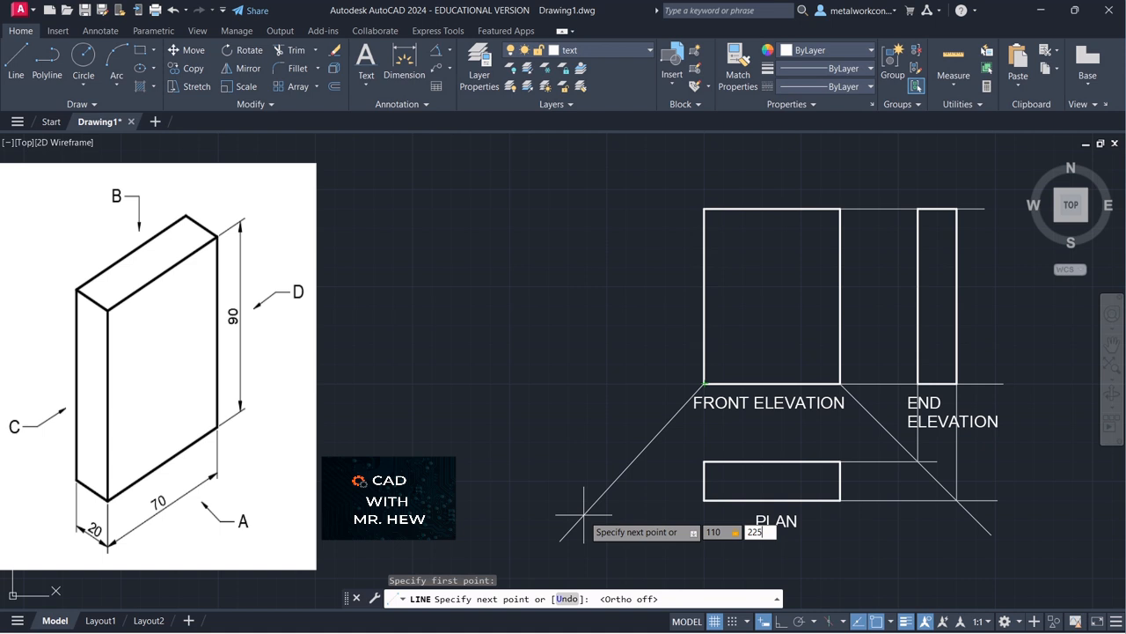
{"action": "key", "text": "Return"}
{"action": "key", "text": "Return"}
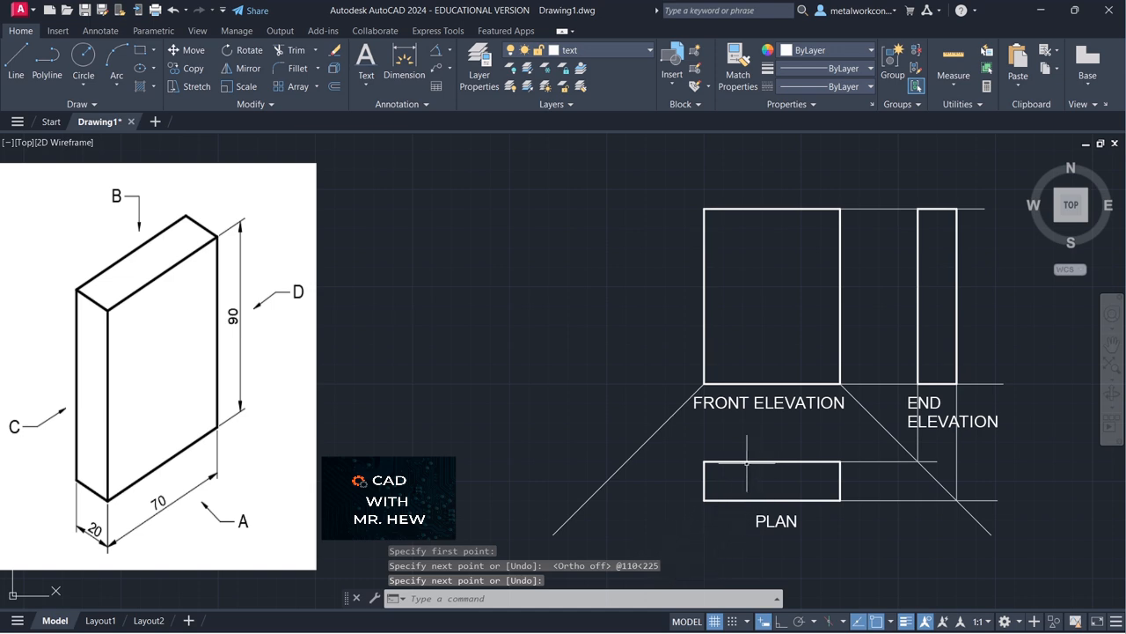
Step: Draw horizontal projection lines leftward from the plan's upper-left and lower-left corners, crossing the 225° line
{"action": "left_click", "coordinate": [16, 60]}
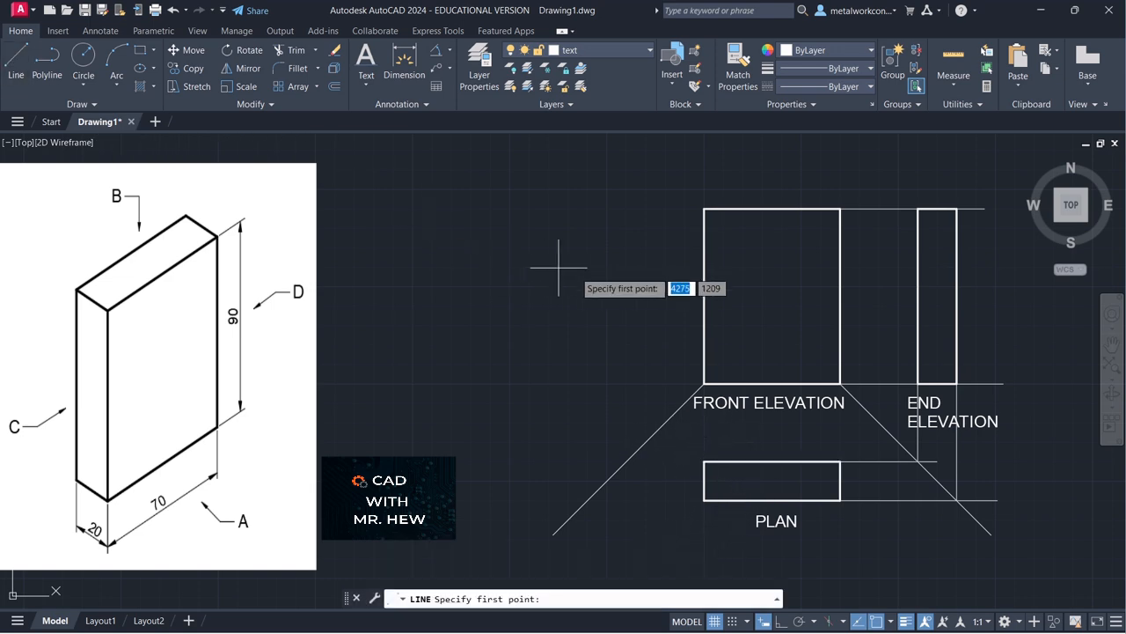
{"action": "left_click", "coordinate": [704, 461]}
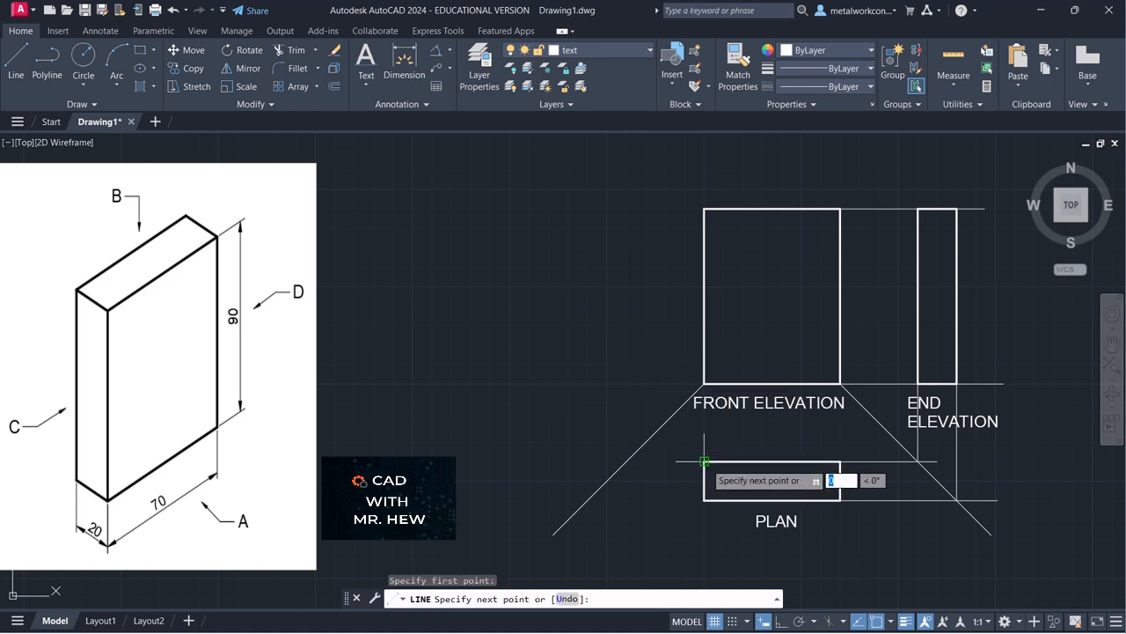
{"action": "left_click", "coordinate": [601, 460]}
{"action": "key", "text": "Return"}
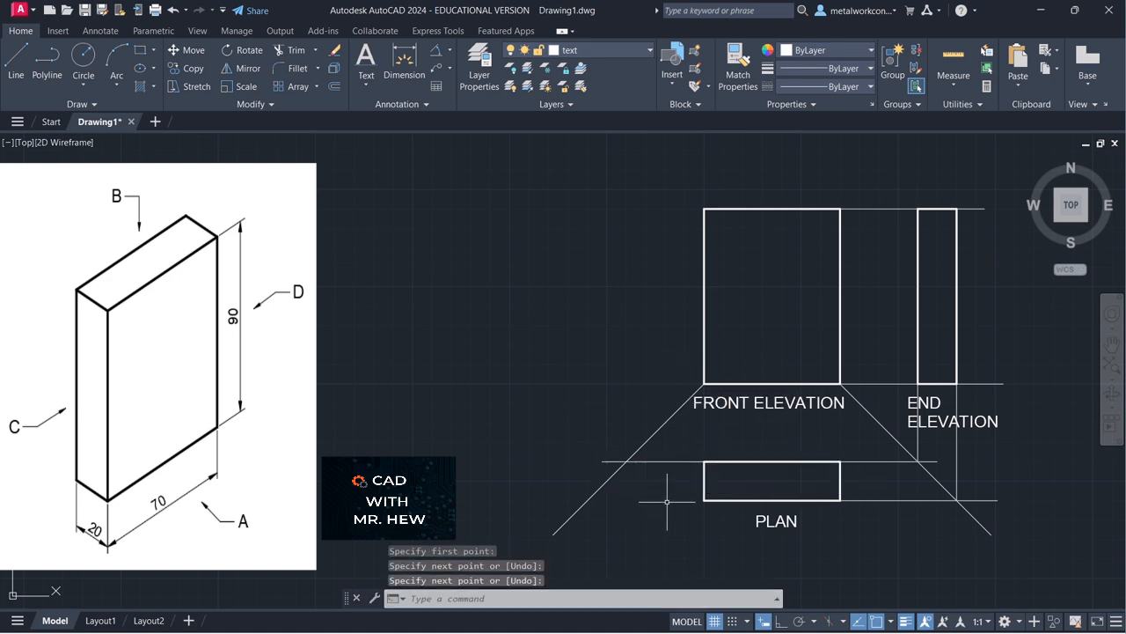
{"action": "key", "text": "ctrl+z"}
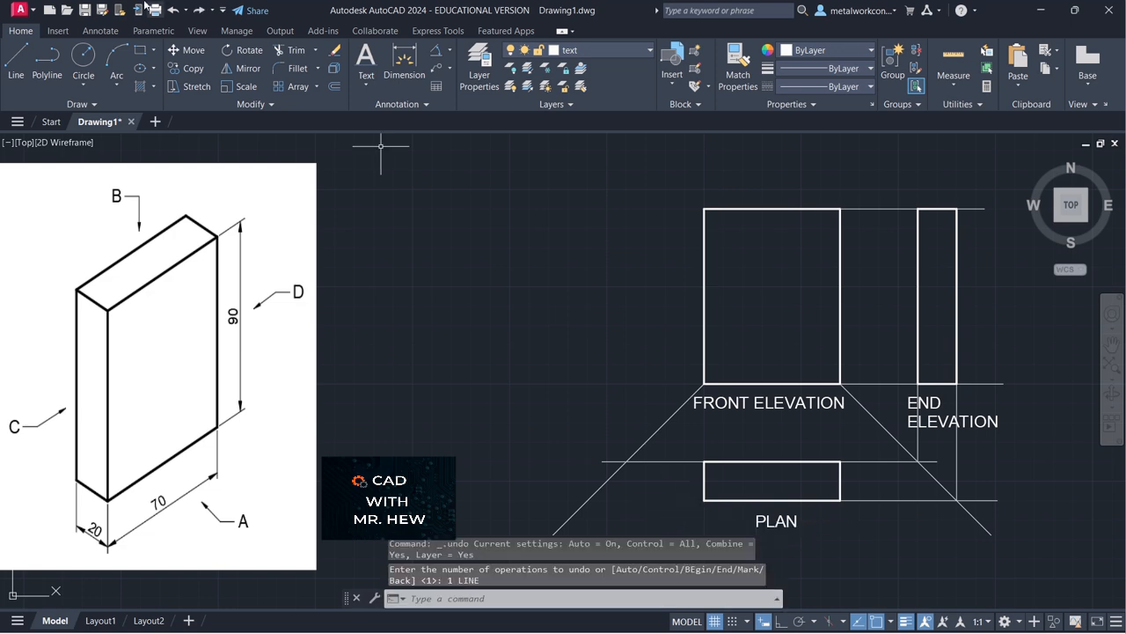
{"action": "left_click", "coordinate": [25, 58]}
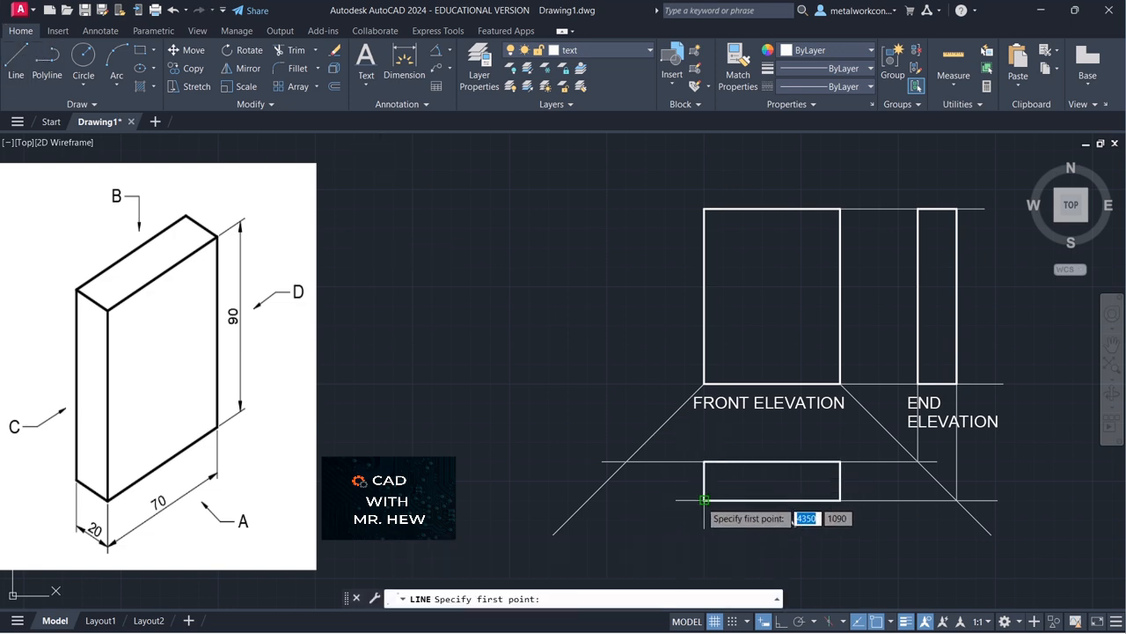
{"action": "left_click", "coordinate": [703, 499]}
{"action": "left_click", "coordinate": [563, 499]}
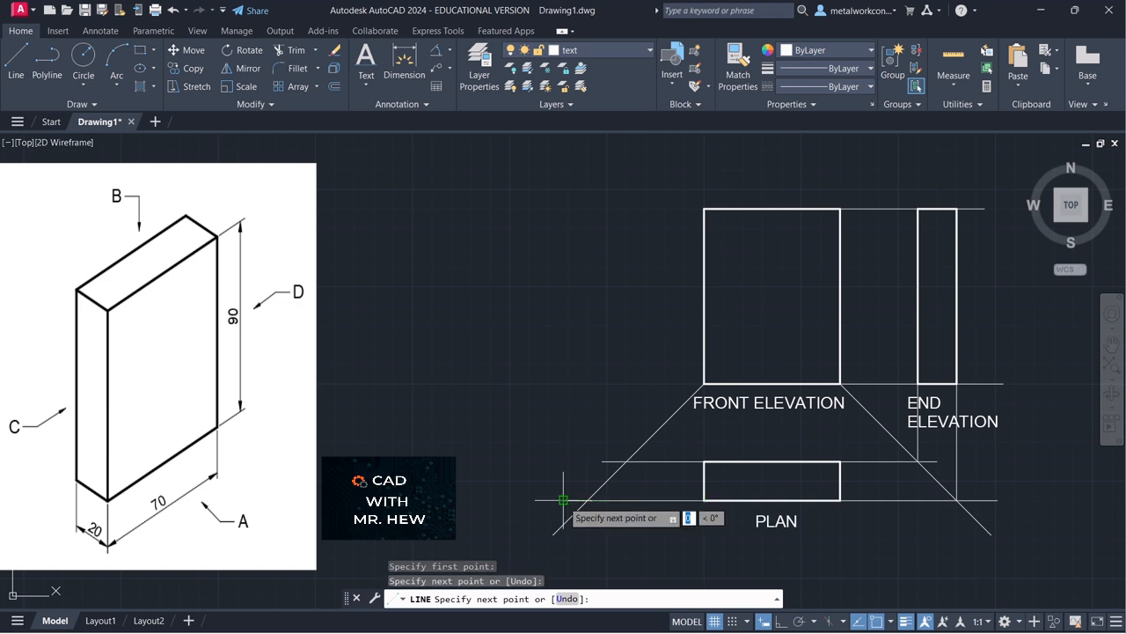
{"action": "key", "text": "Return"}
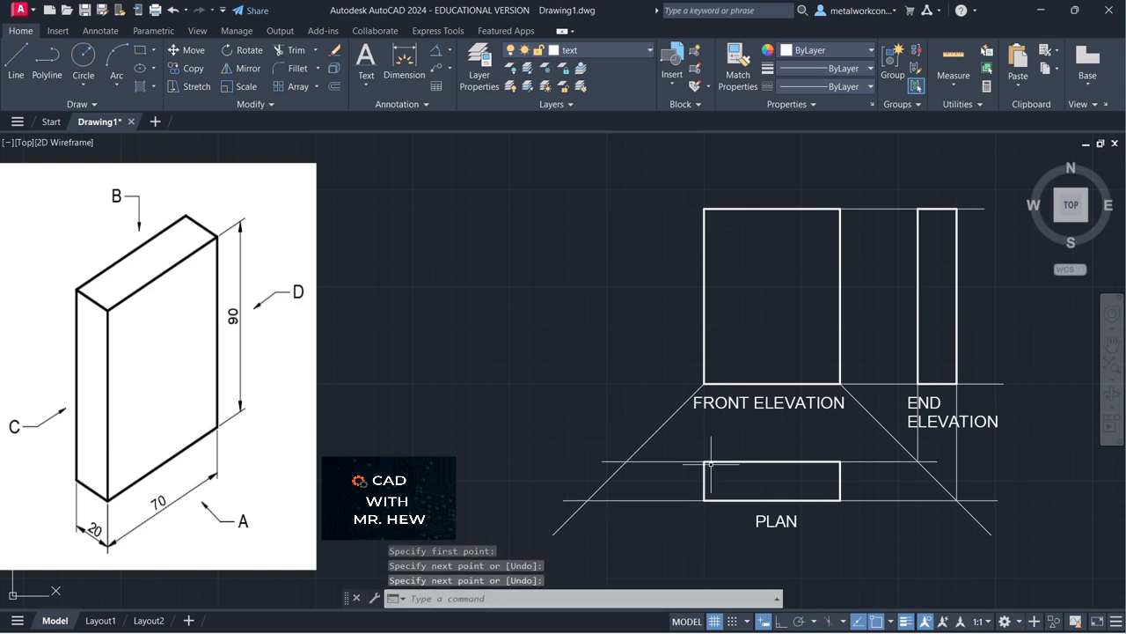
Step: Draw horizontal projection lines leftward from the front elevation's lower-left and upper-left corners
{"action": "key", "text": "Return"}
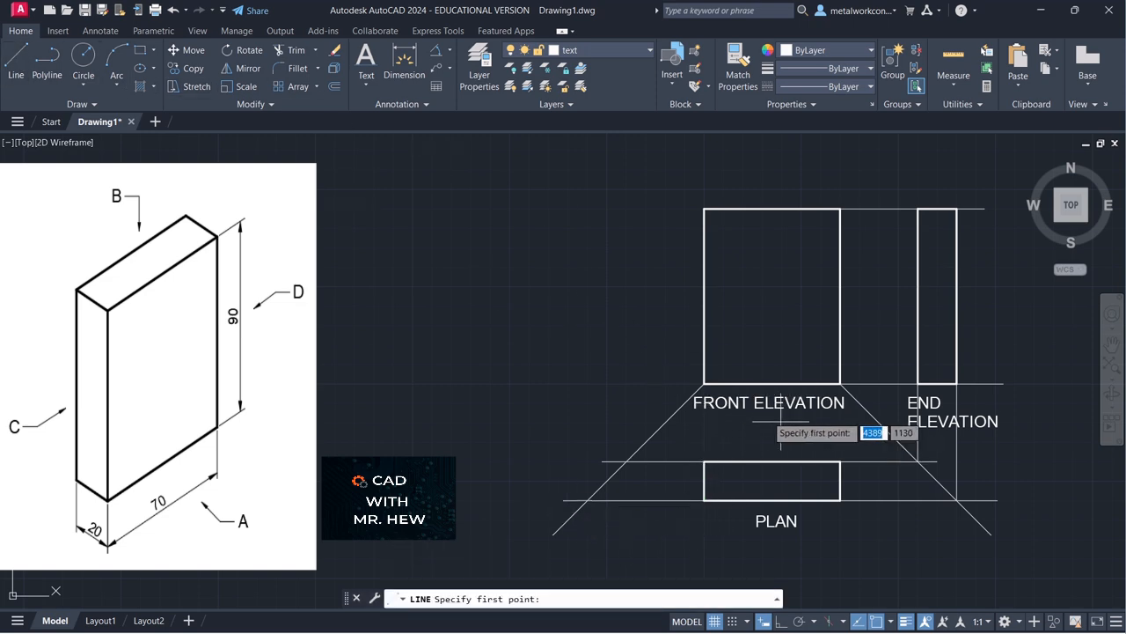
{"action": "left_click", "coordinate": [703, 385]}
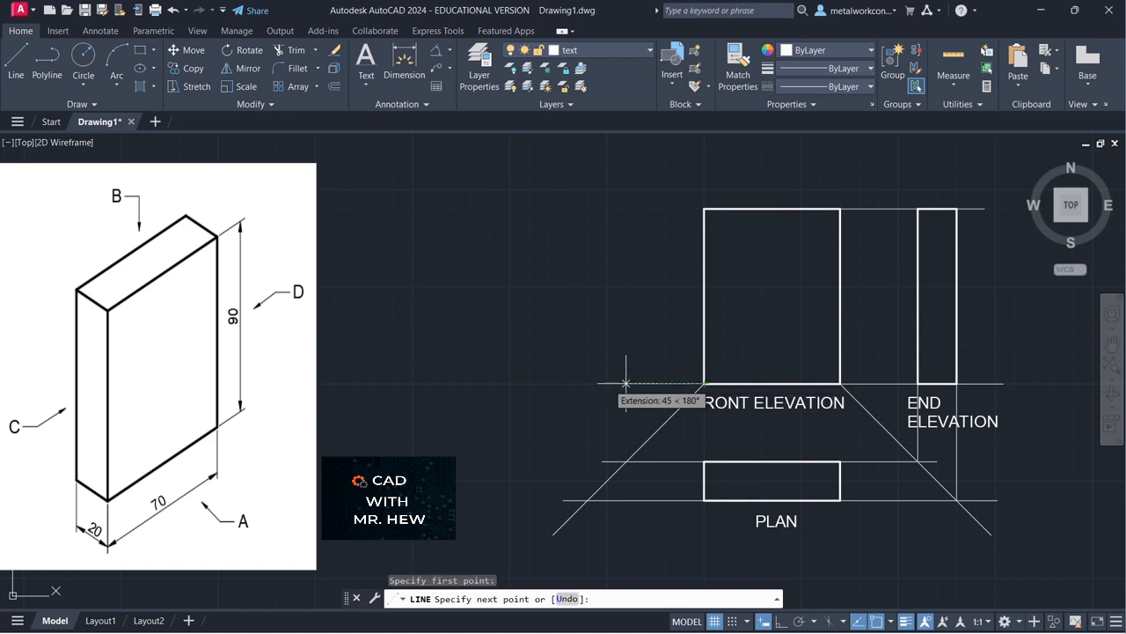
{"action": "left_click", "coordinate": [533, 383]}
{"action": "key", "text": "Return"}
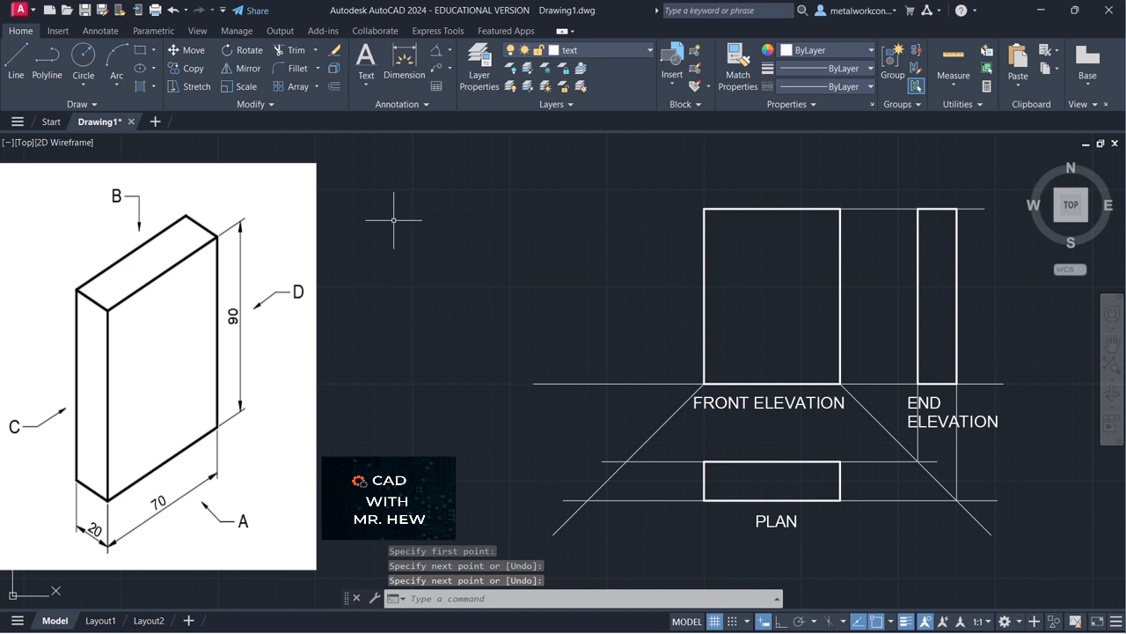
{"action": "left_click", "coordinate": [17, 60]}
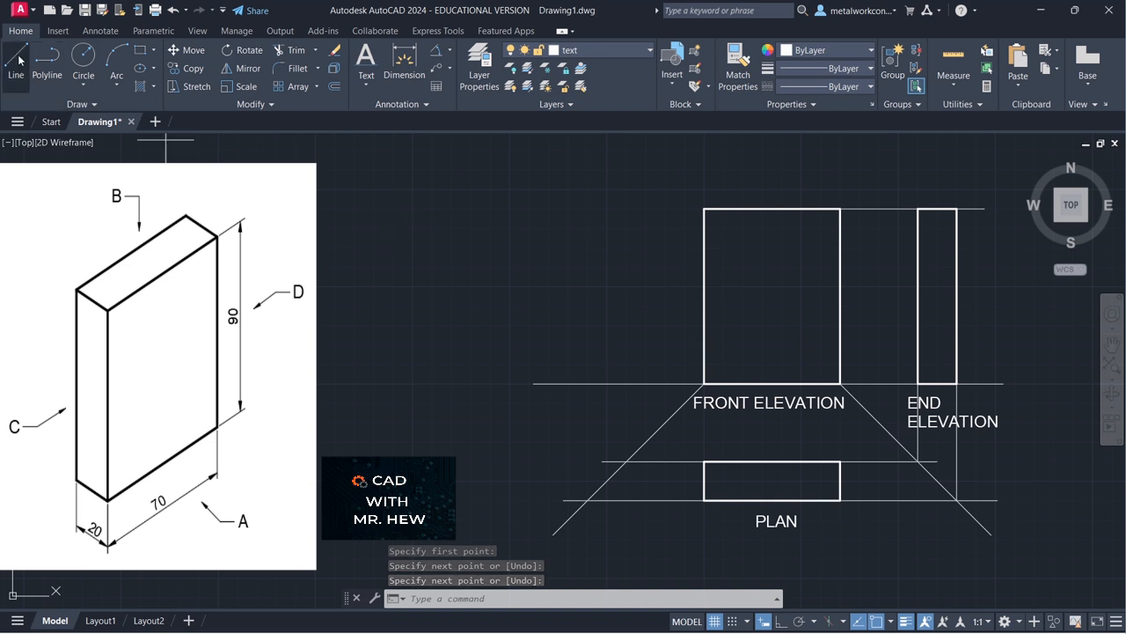
{"action": "left_click", "coordinate": [704, 209]}
{"action": "left_click", "coordinate": [537, 208]}
{"action": "key", "text": "Return"}
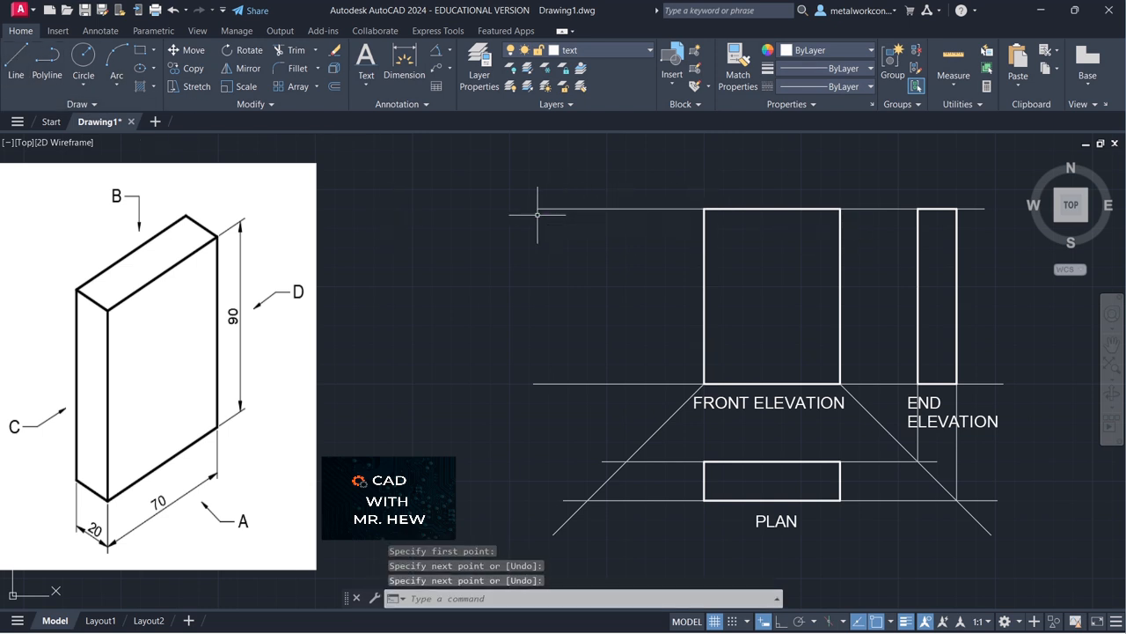
Step: With Ortho on, draw a vertical line from where the plan's upper projection line crosses the 225° line up to the front elevation's top projection line
{"action": "key", "text": "Return"}
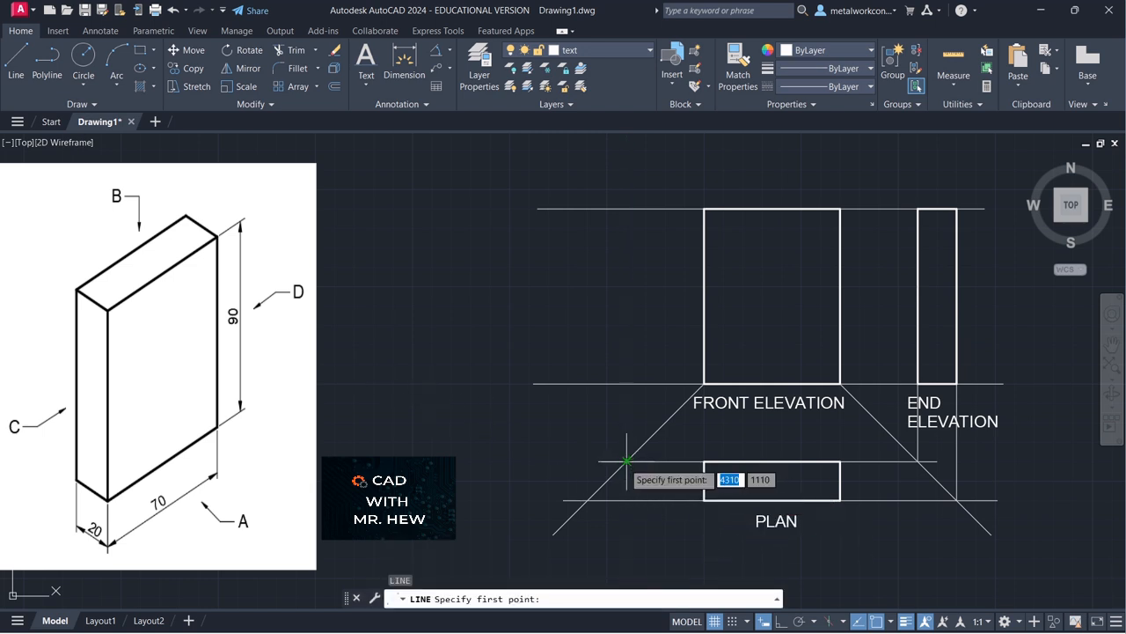
{"action": "left_click", "coordinate": [626, 460]}
{"action": "key", "text": "F8"}
{"action": "key", "text": "Return"}
{"action": "key", "text": "Return"}
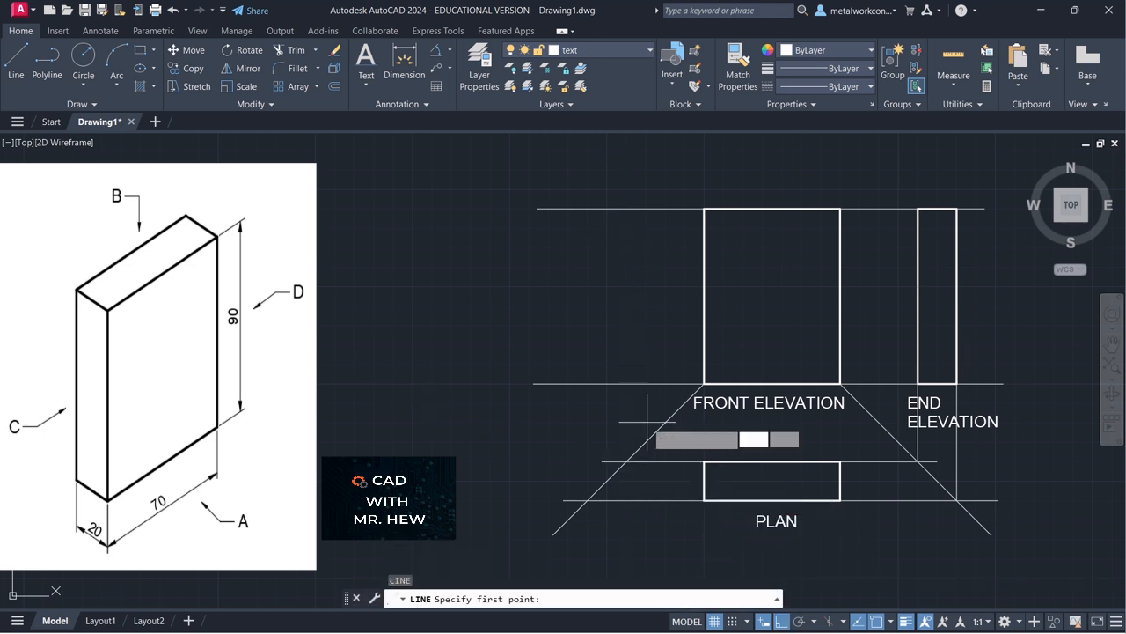
{"action": "left_click", "coordinate": [626, 460]}
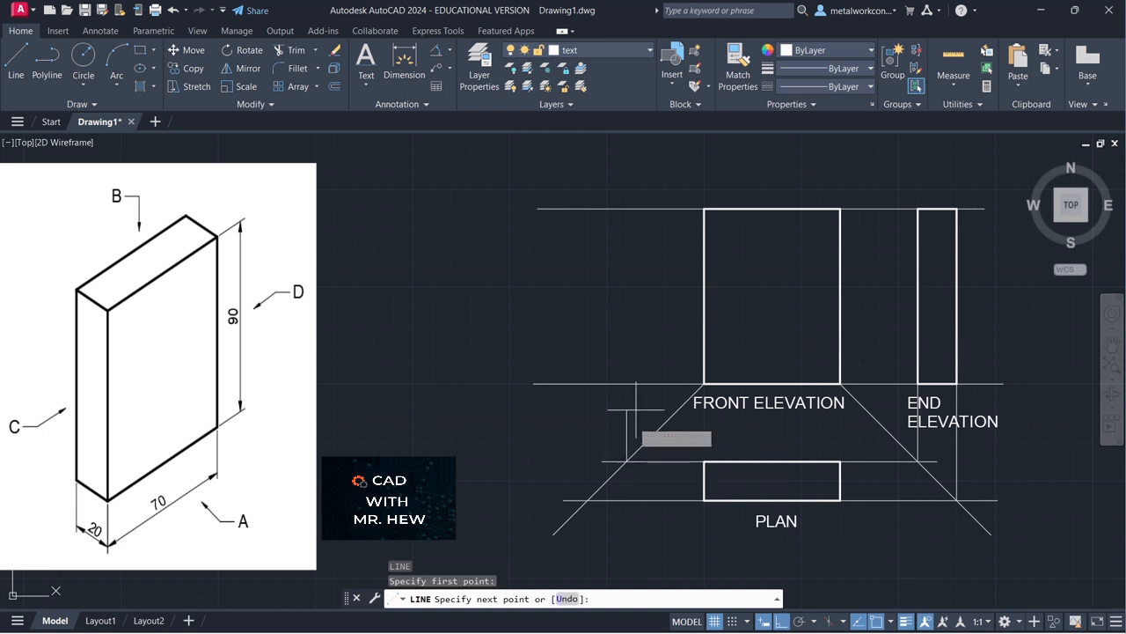
{"action": "left_click", "coordinate": [626, 210]}
{"action": "key", "text": "Return"}
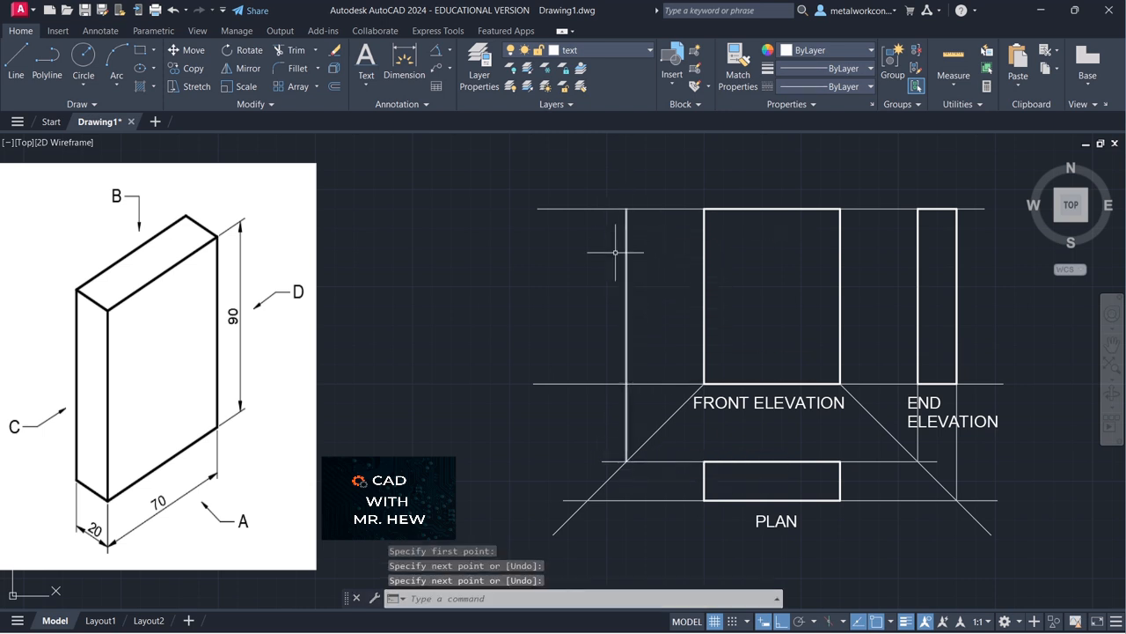
Step: Draw a vertical line from where the plan's lower projection line crosses the 225° line up to the front elevation's top projection line
{"action": "key", "text": "Return"}
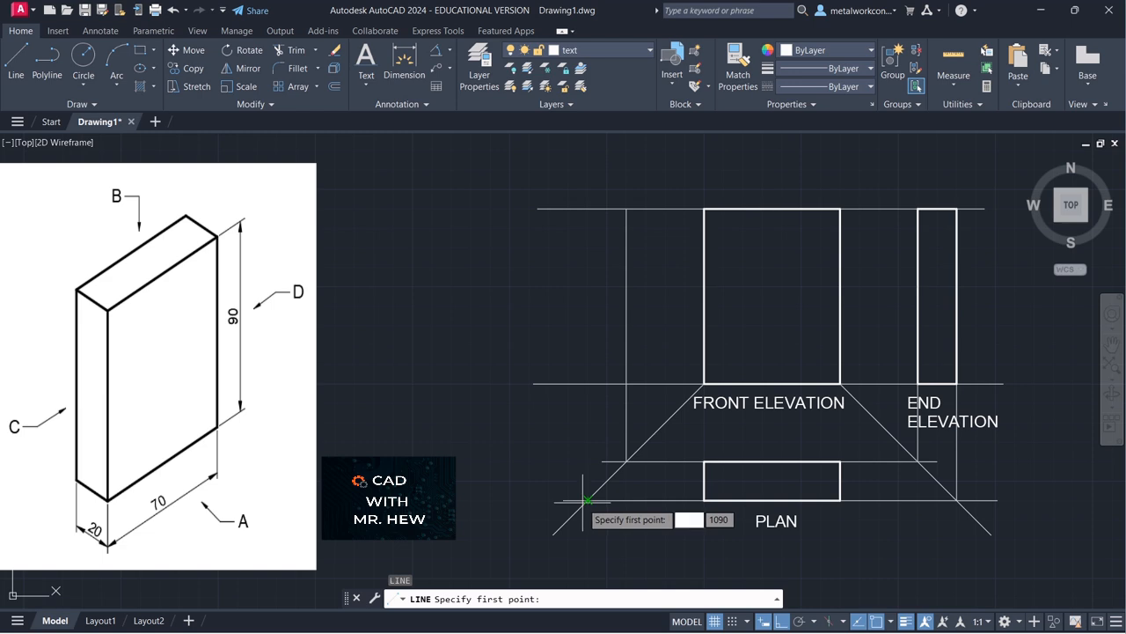
{"action": "left_click", "coordinate": [585, 500]}
{"action": "key", "text": "Escape"}
{"action": "key", "text": "Return"}
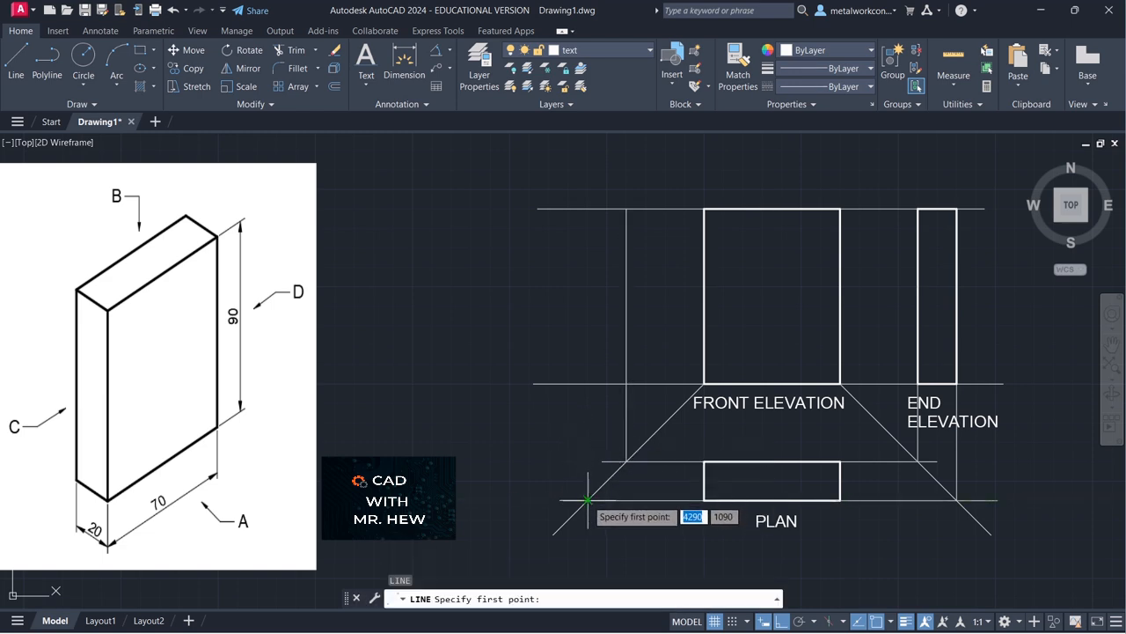
{"action": "left_click", "coordinate": [588, 499]}
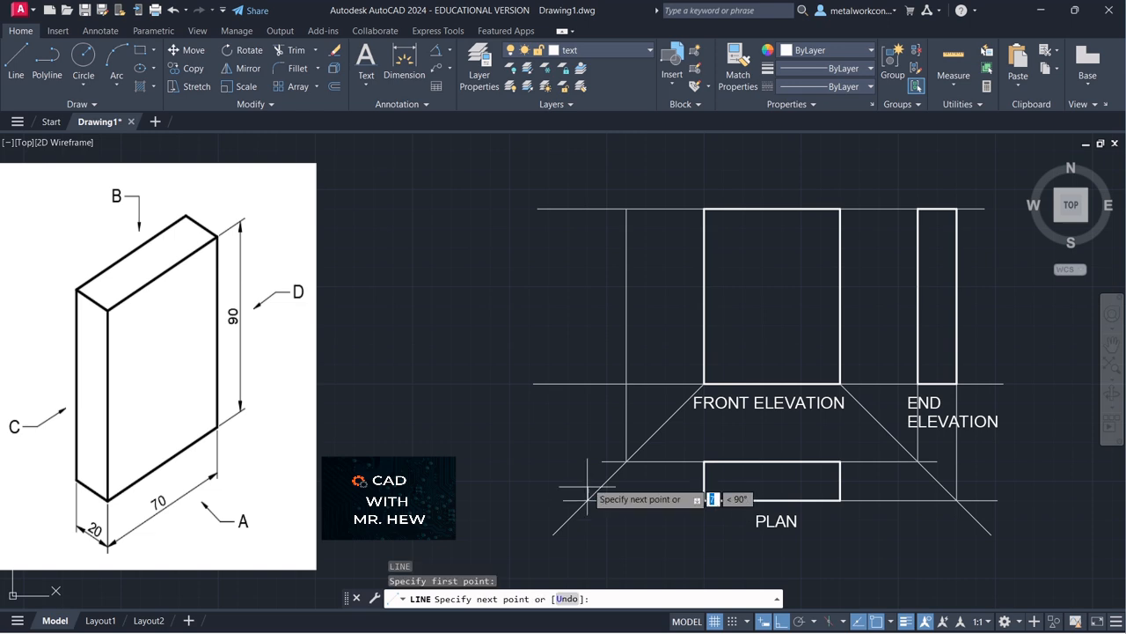
{"action": "left_click", "coordinate": [588, 208]}
{"action": "key", "text": "Return"}
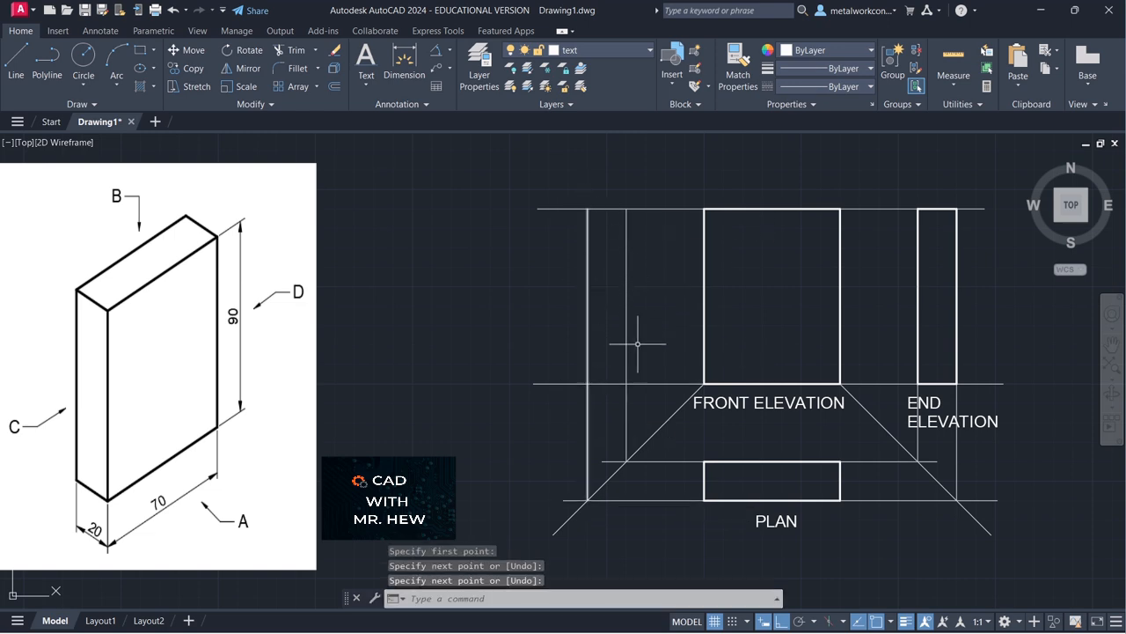
Step: On the outline layer, draw the second end elevation as a closed rectangle through the projection-line intersections left of the front elevation
{"action": "key", "text": "Return"}
{"action": "left_click", "coordinate": [596, 49]}
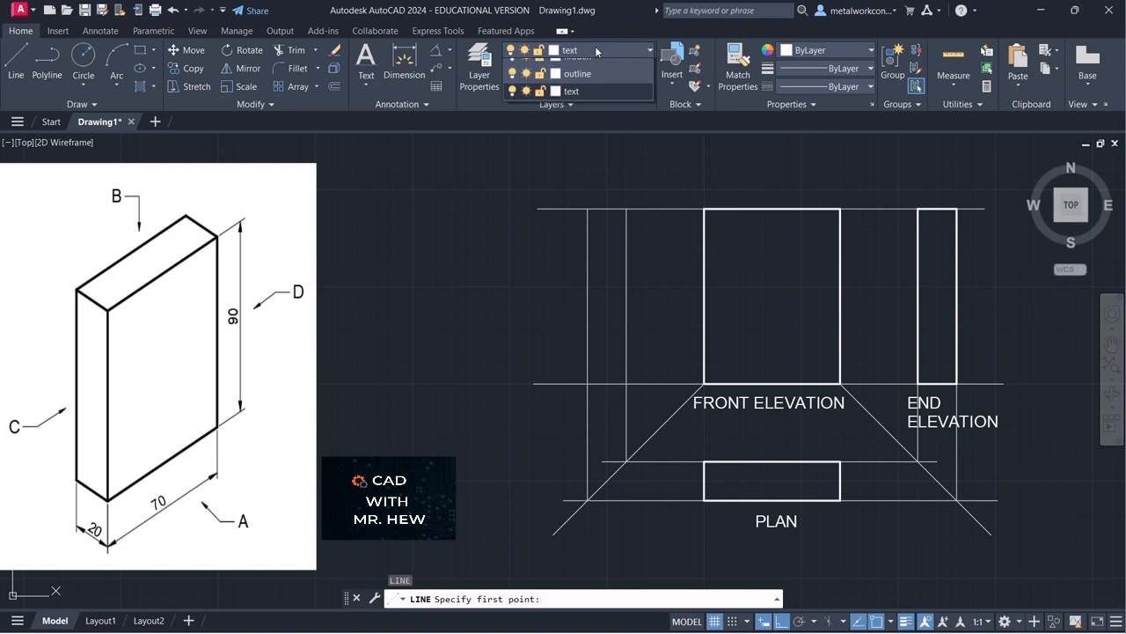
{"action": "left_click", "coordinate": [574, 121]}
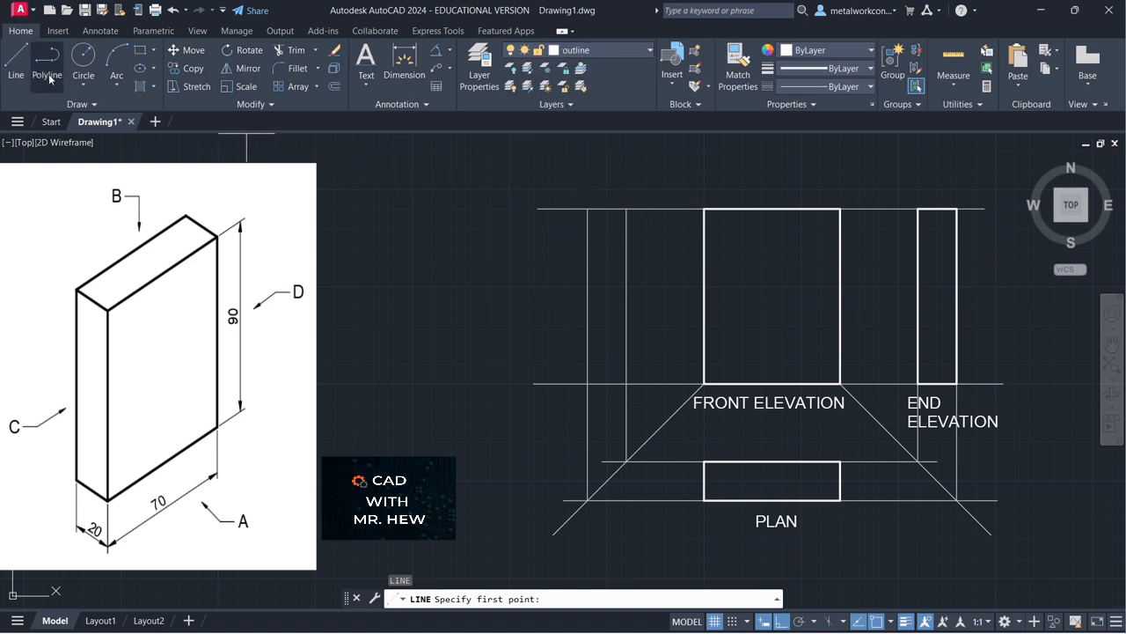
{"action": "left_click", "coordinate": [16, 62]}
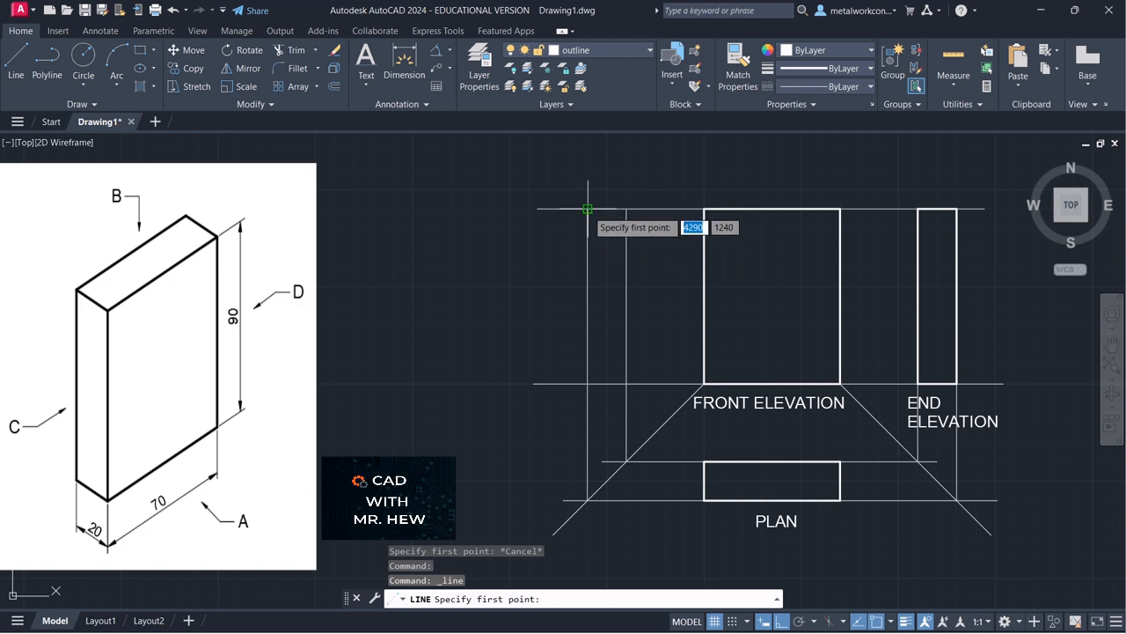
{"action": "left_click", "coordinate": [587, 209]}
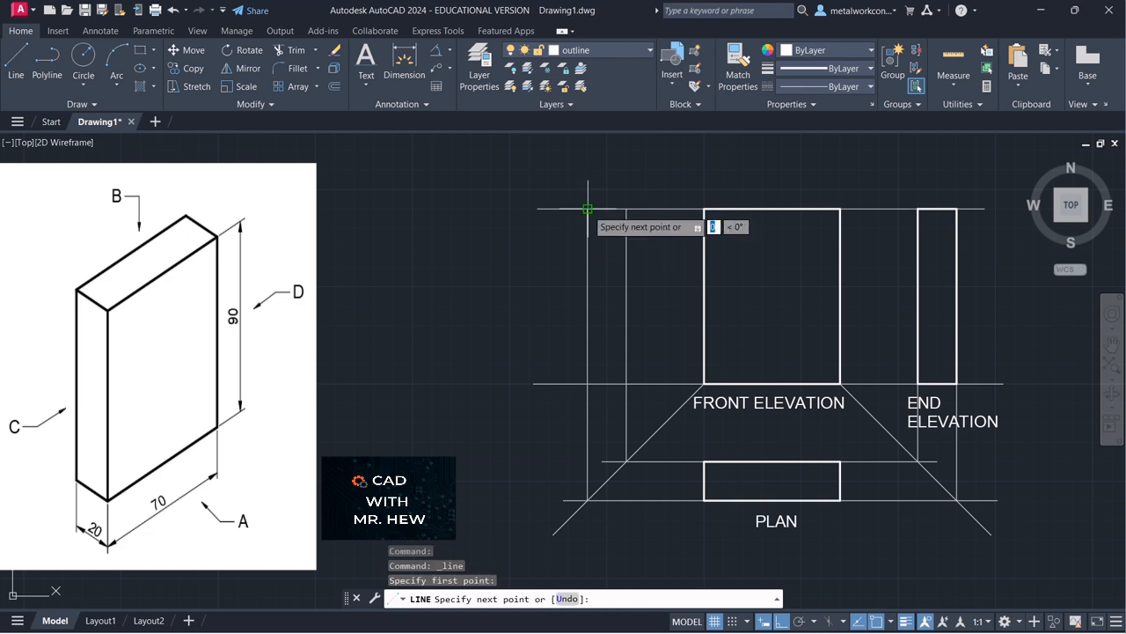
{"action": "left_click", "coordinate": [588, 383]}
{"action": "left_click", "coordinate": [626, 382]}
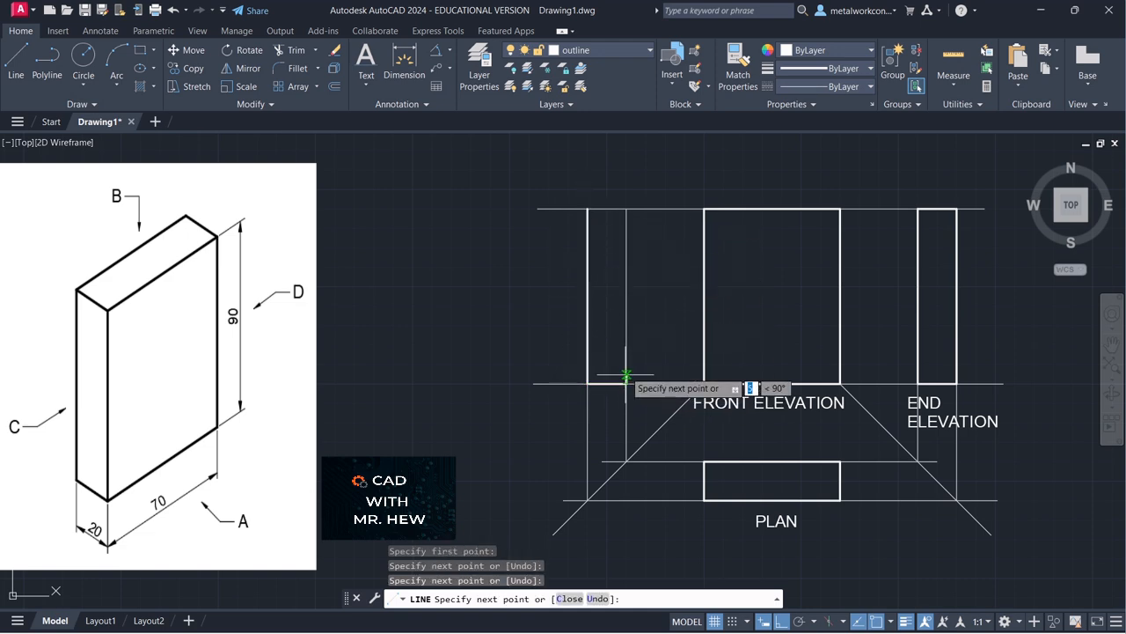
{"action": "left_click", "coordinate": [625, 210]}
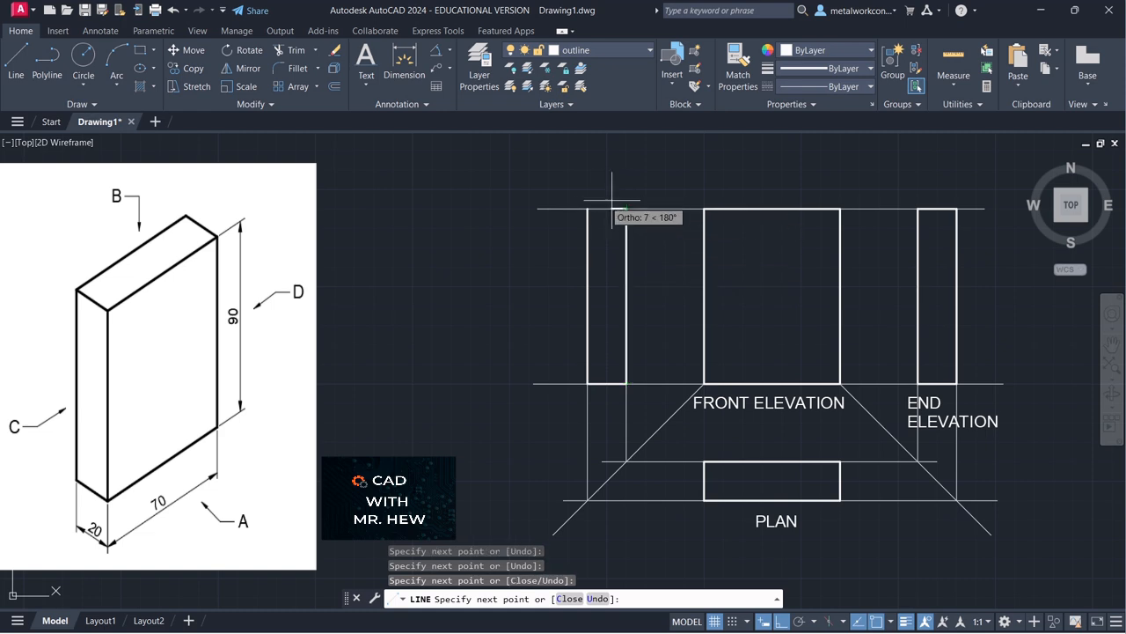
{"action": "left_click", "coordinate": [588, 209]}
{"action": "key", "text": "Return"}
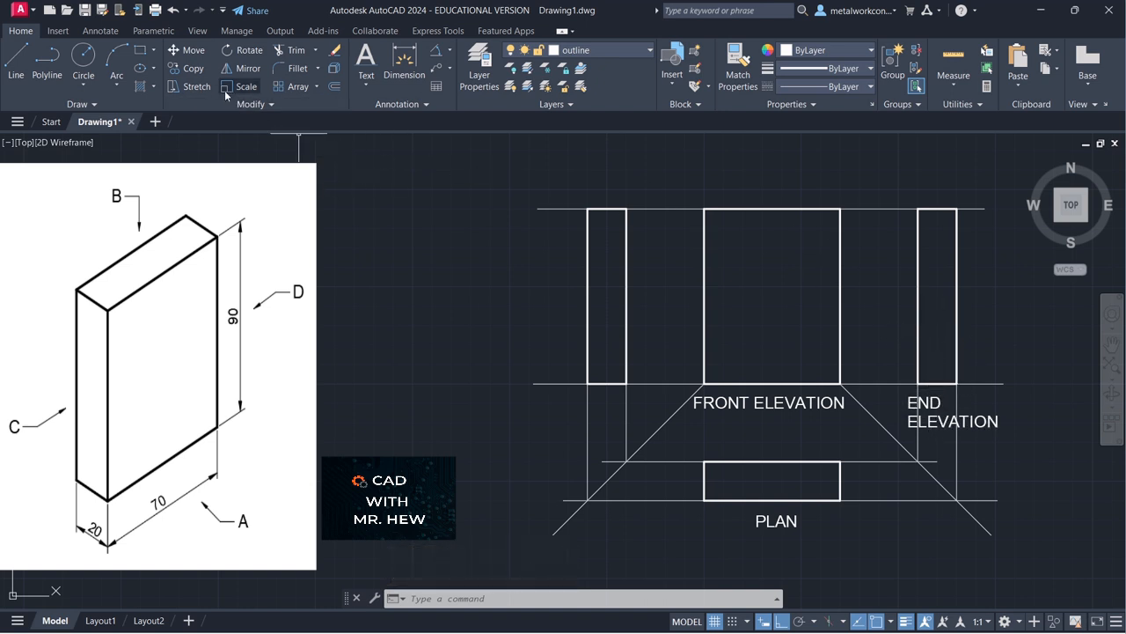
Step: On the text layer with object snap off, add two-line single-line text END / ELEVATION, height 6 and rotation 0, below the left end elevation
{"action": "left_click", "coordinate": [367, 84]}
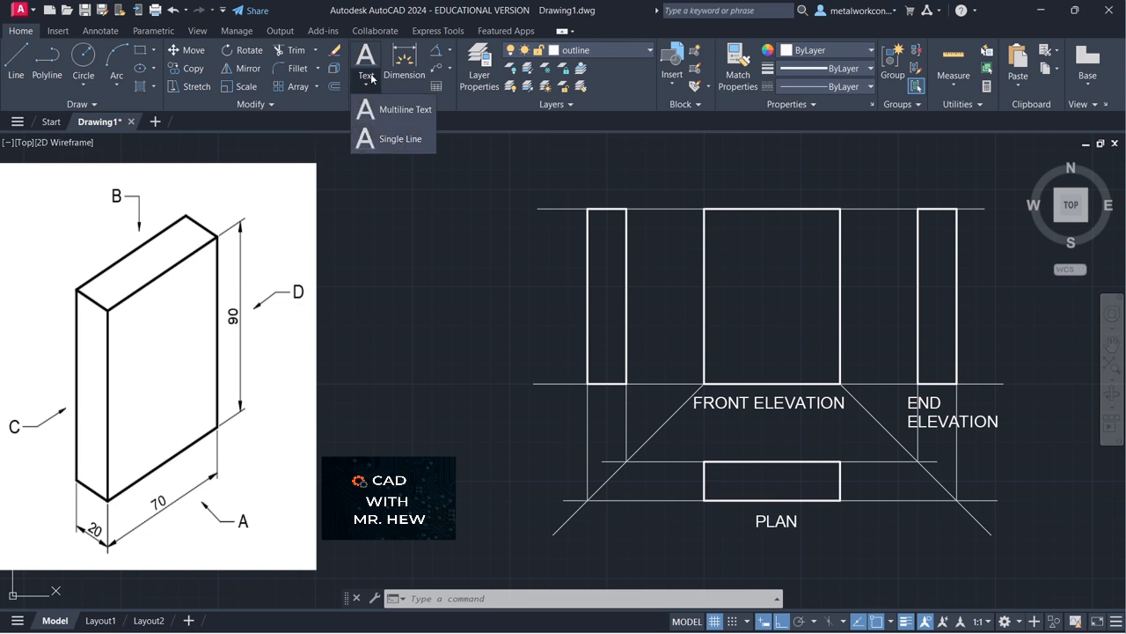
{"action": "left_click", "coordinate": [571, 49]}
{"action": "left_click", "coordinate": [577, 137]}
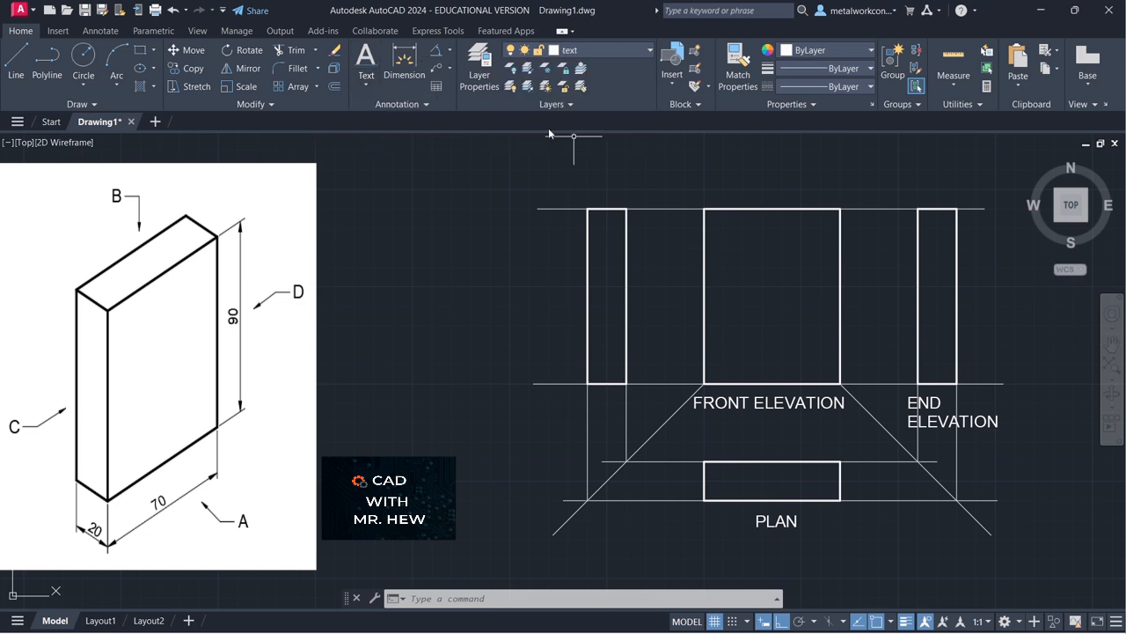
{"action": "left_click", "coordinate": [367, 84]}
{"action": "left_click", "coordinate": [396, 138]}
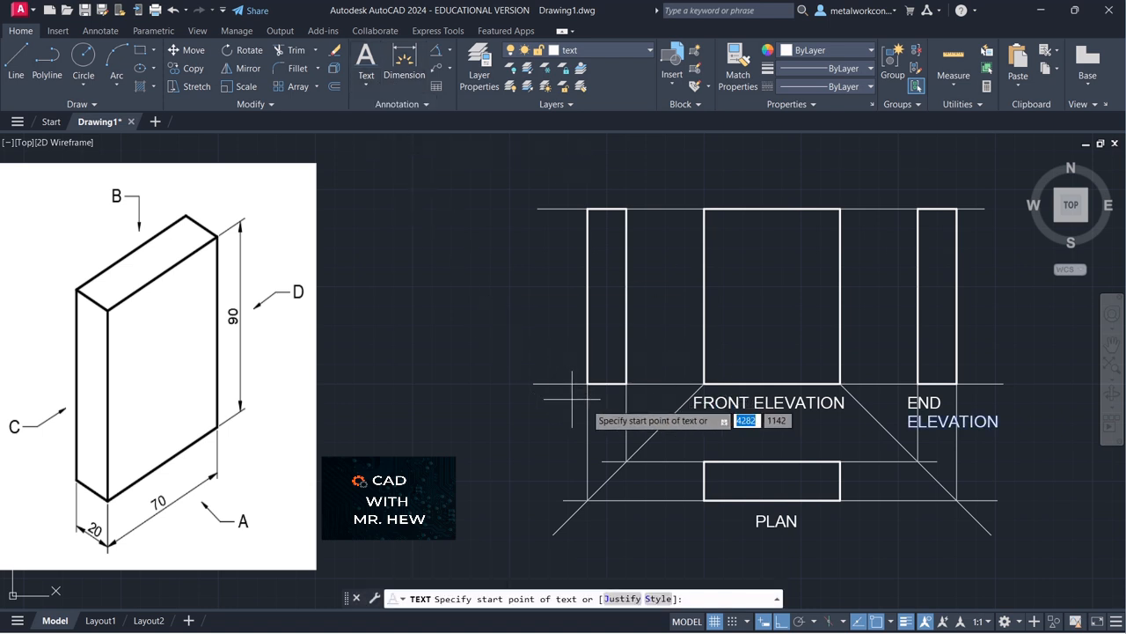
{"action": "left_click", "coordinate": [877, 622]}
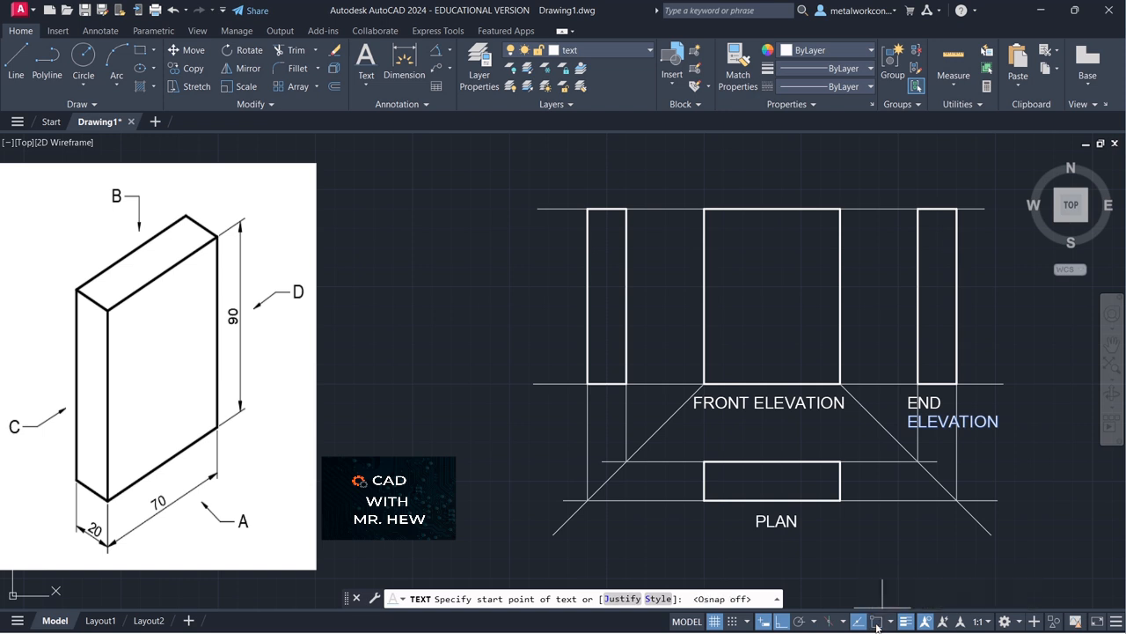
{"action": "left_click", "coordinate": [577, 407]}
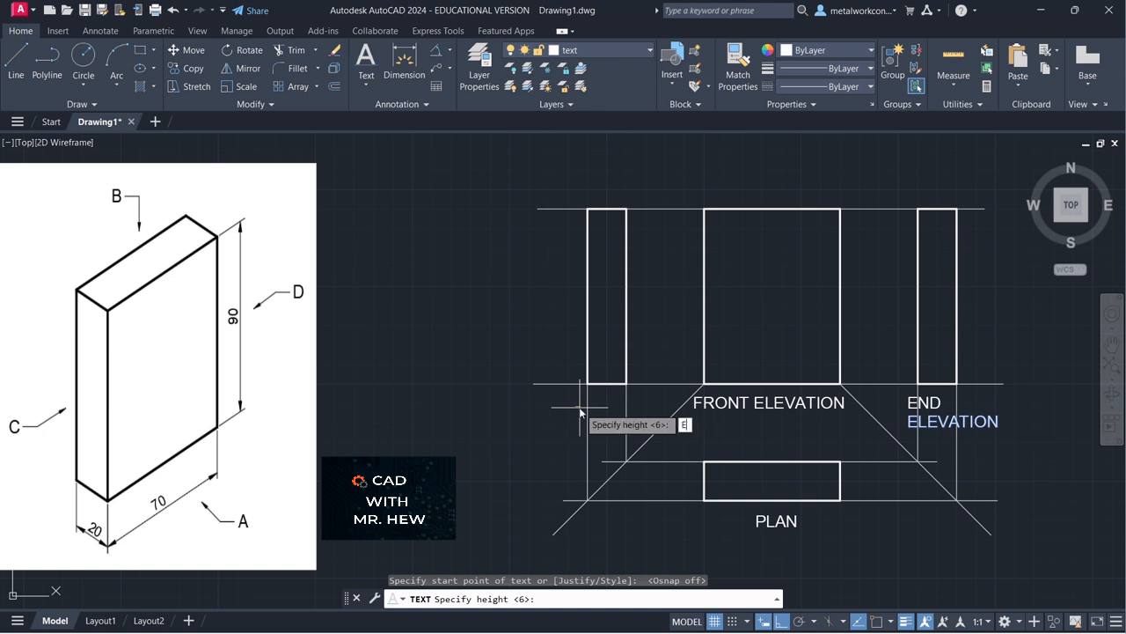
{"action": "key", "text": "Return"}
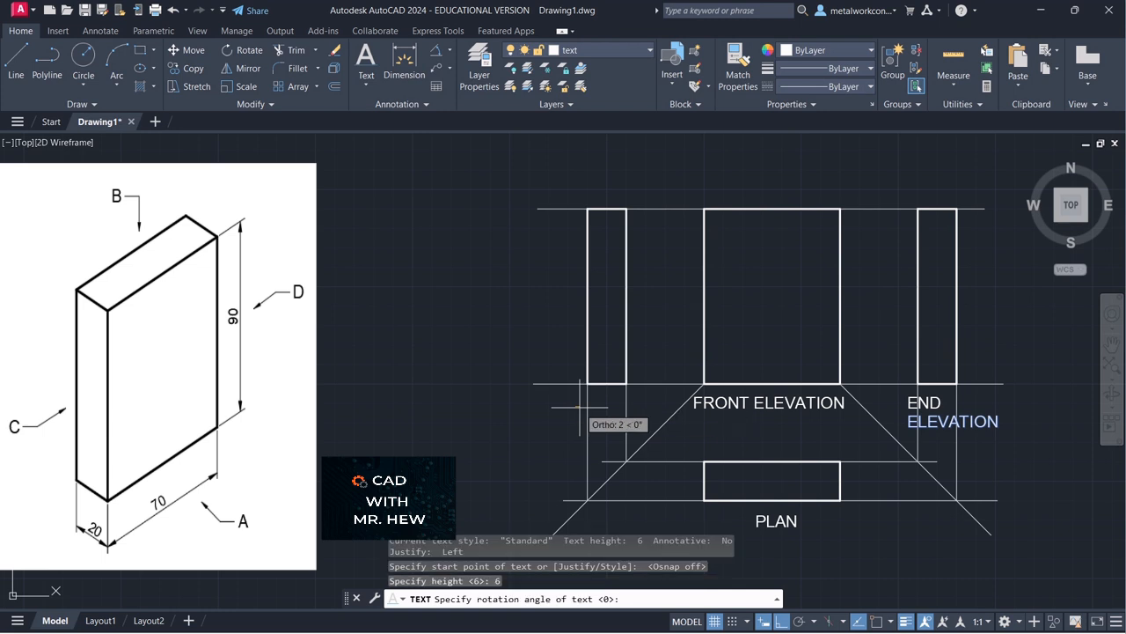
{"action": "key", "text": "Return"}
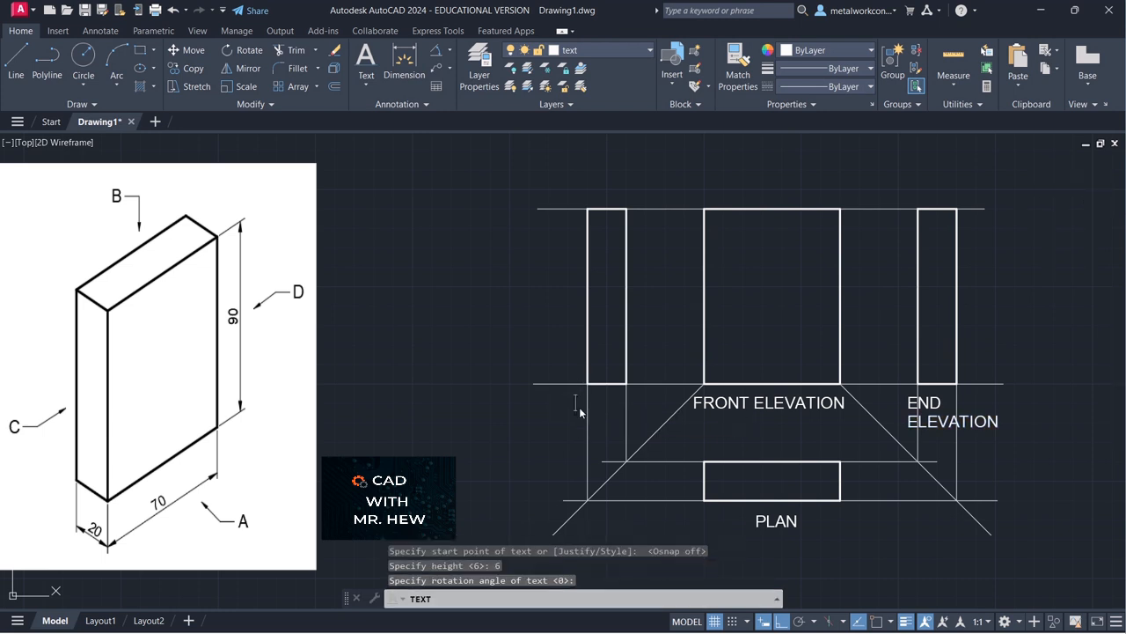
{"action": "type", "text": "END"}
{"action": "key", "text": "Return"}
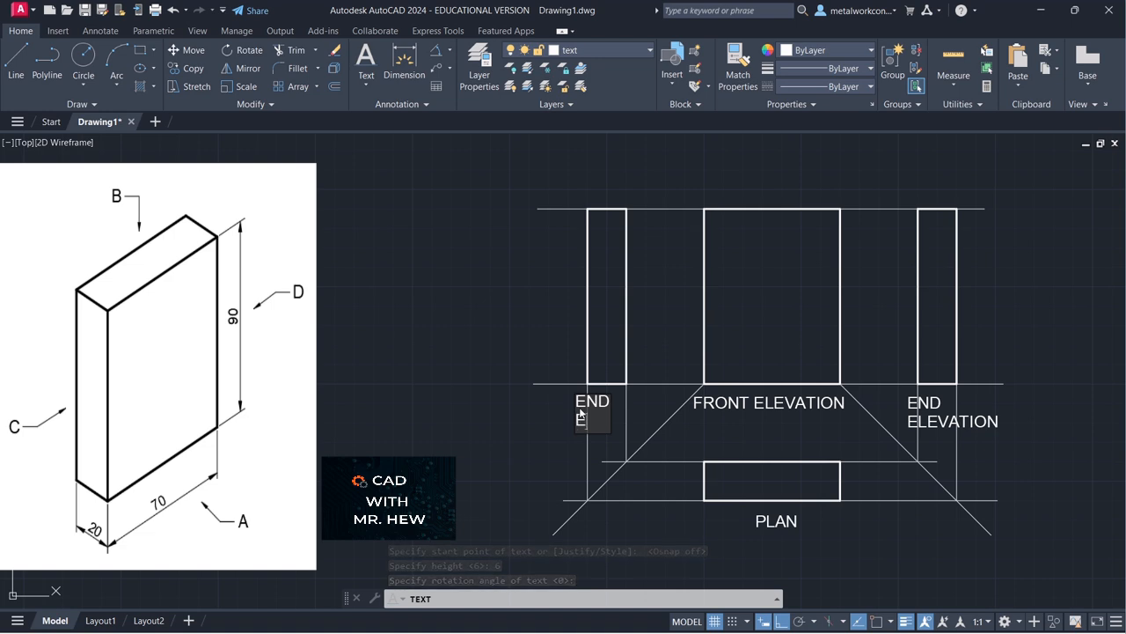
{"action": "type", "text": "ELEVATION"}
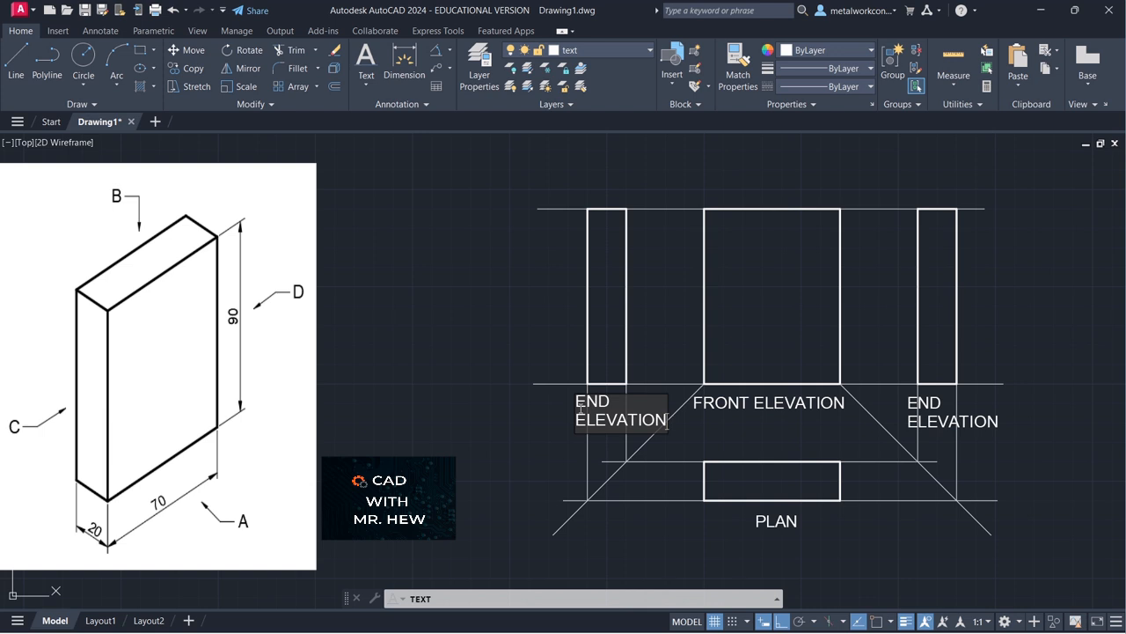
{"action": "left_click", "coordinate": [555, 453]}
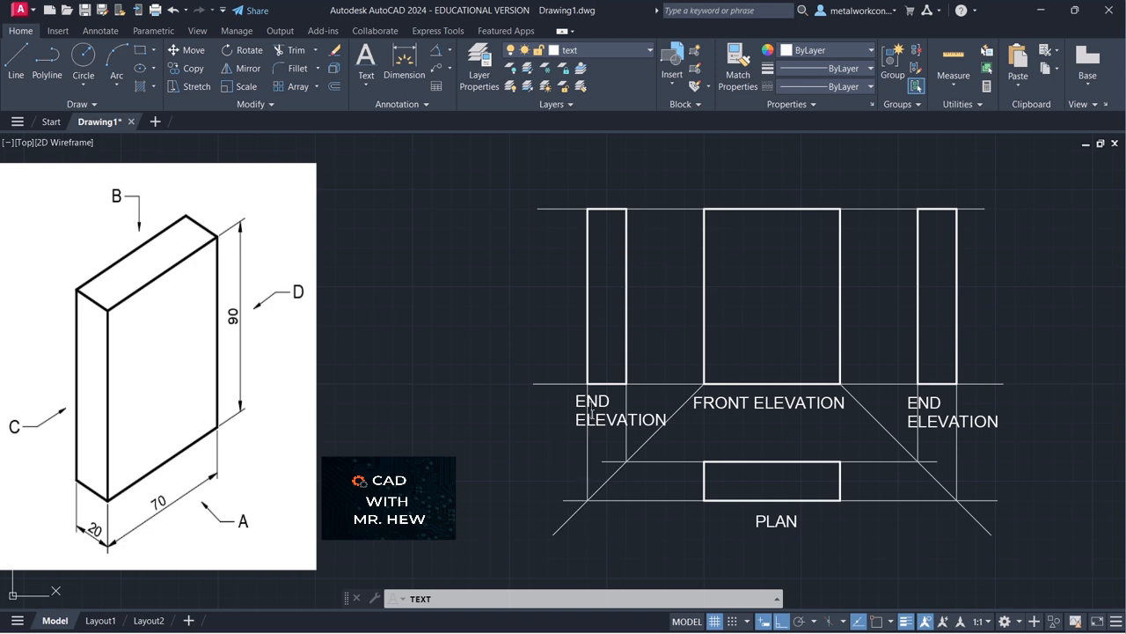
{"action": "key", "text": "Escape"}
Step: Move the word ELEVATION under the left end elevation horizontally leftward to centre it below the view
{"action": "left_click", "coordinate": [185, 50]}
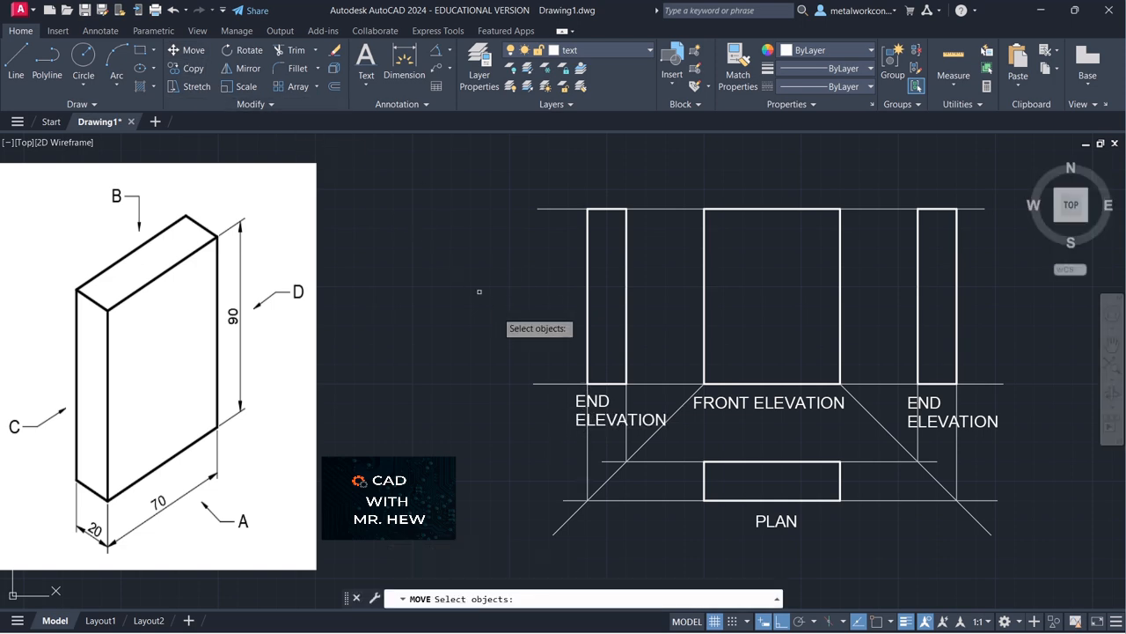
{"action": "left_click", "coordinate": [577, 419]}
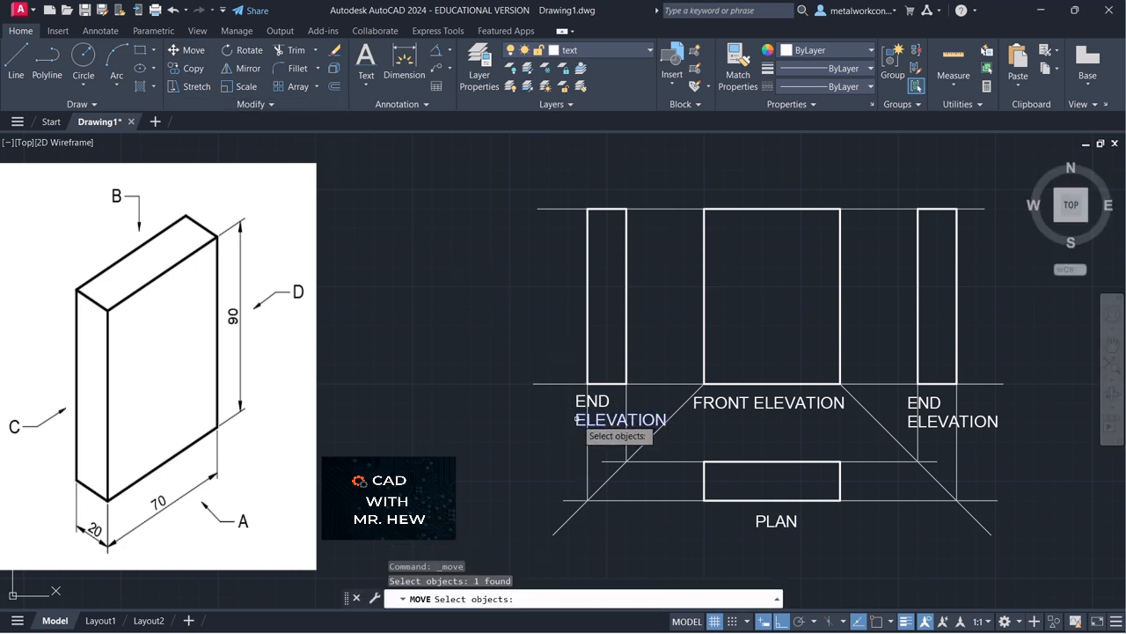
{"action": "key", "text": "Return"}
{"action": "left_click", "coordinate": [578, 418]}
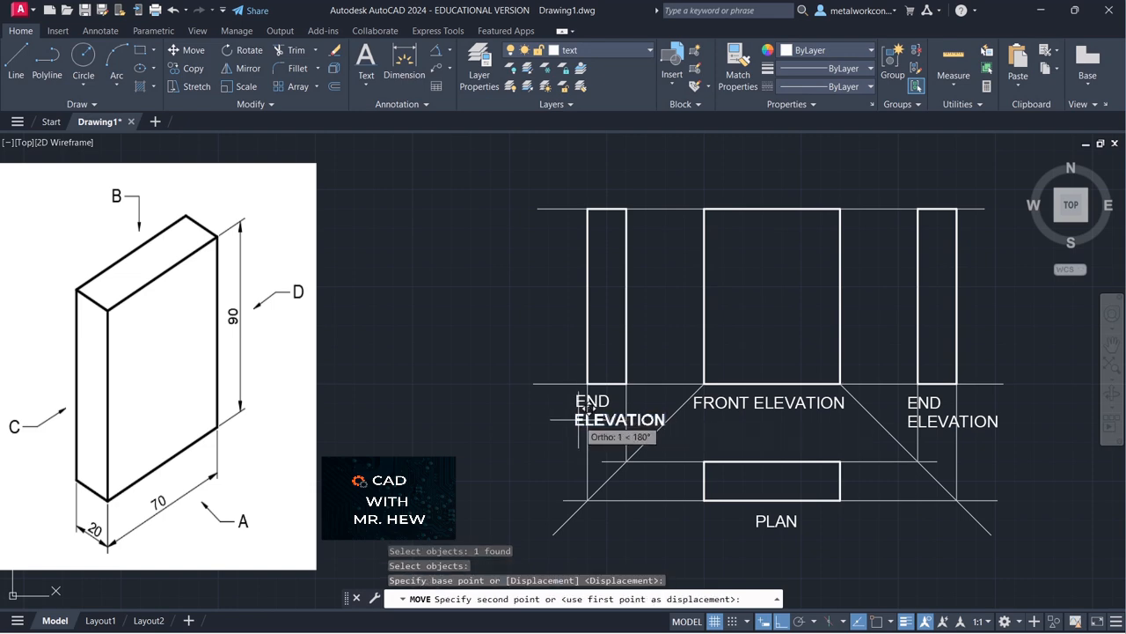
{"action": "left_click", "coordinate": [571, 413]}
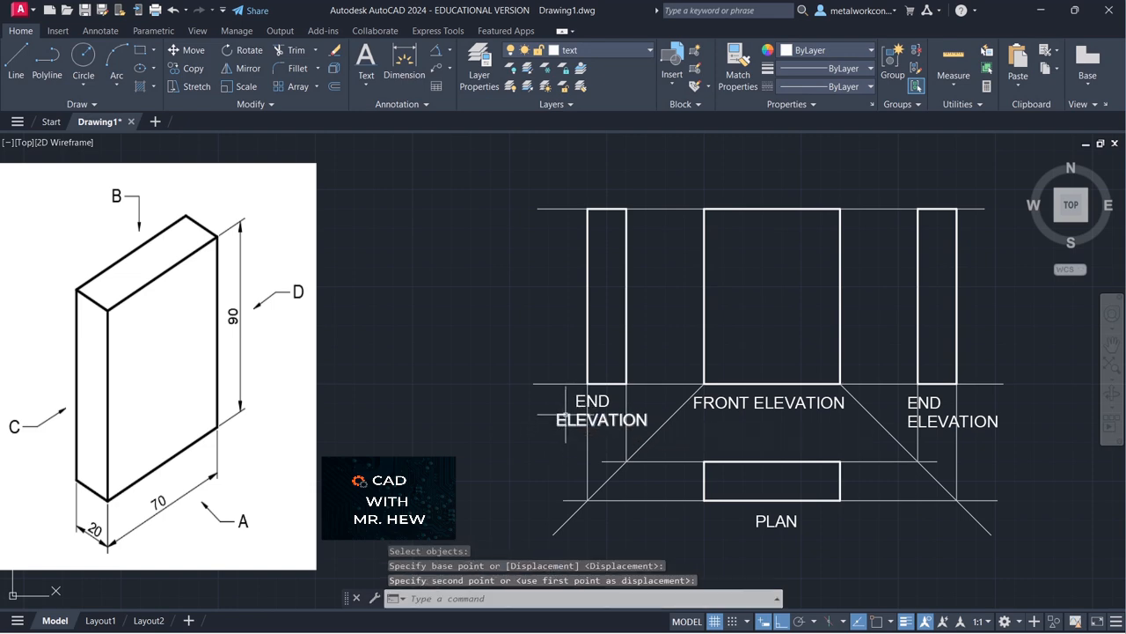
Step: Move the word END under the left end elevation horizontally rightward to centre it above ELEVATION
{"action": "key", "text": "Return"}
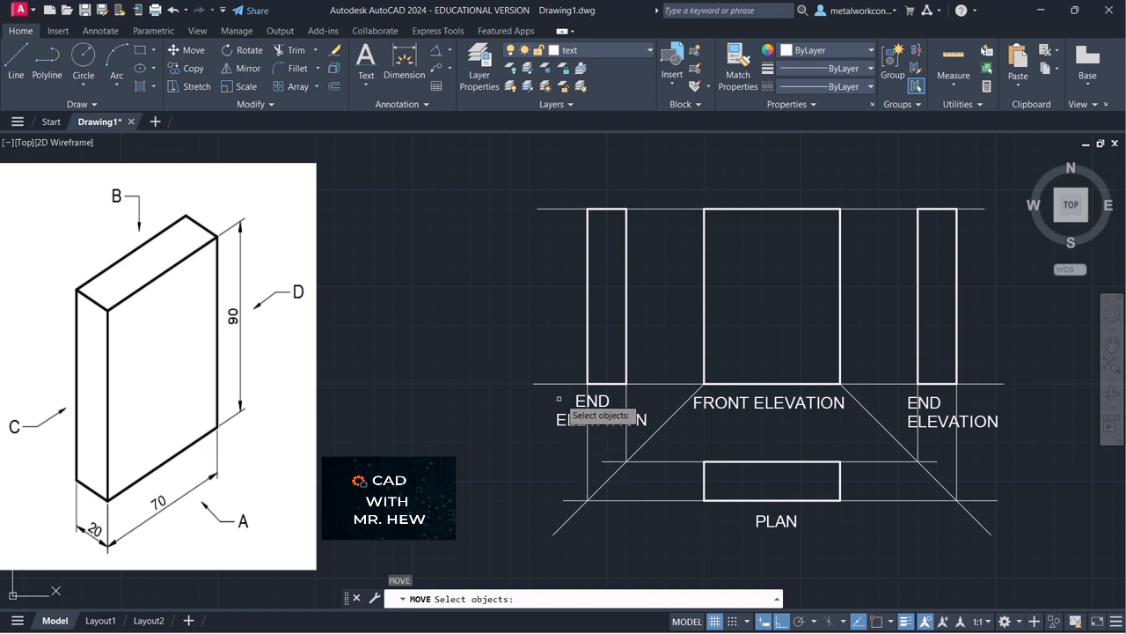
{"action": "left_click", "coordinate": [577, 401]}
{"action": "key", "text": "Return"}
{"action": "left_click", "coordinate": [577, 402]}
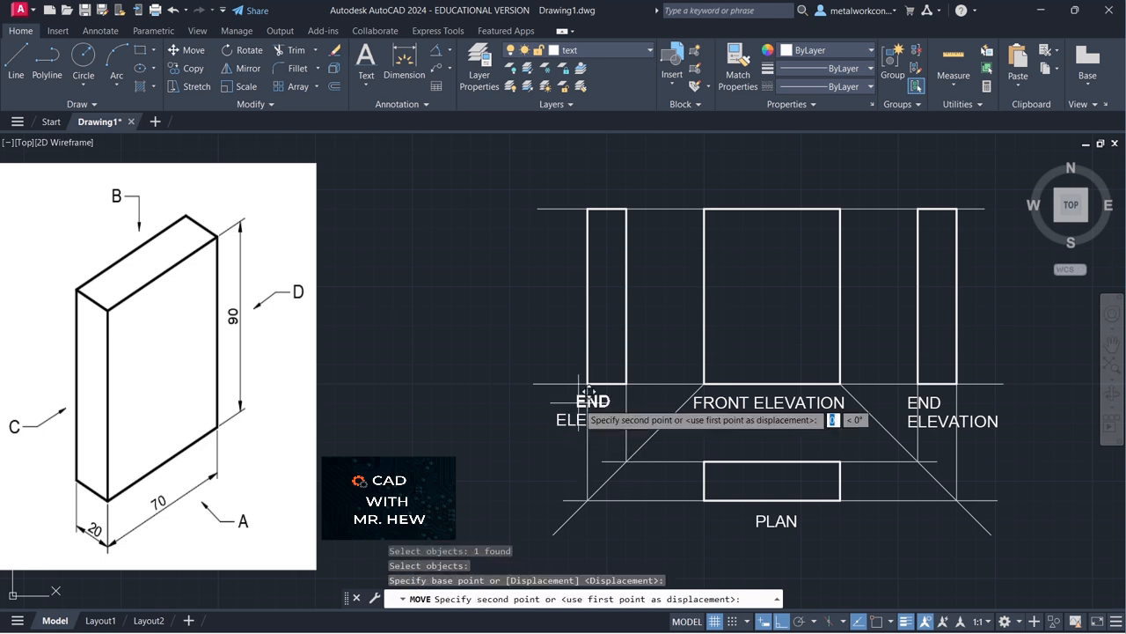
{"action": "left_click", "coordinate": [591, 404]}
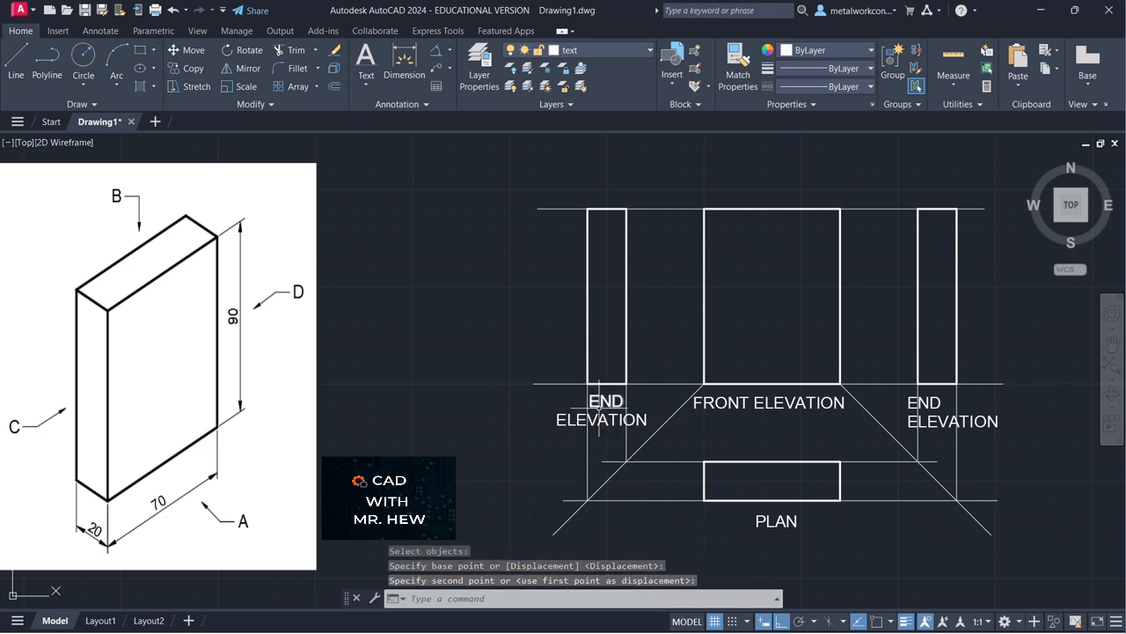
Step: Move the word END under the right end elevation horizontally rightward to centre it below the view
{"action": "key", "text": "Return"}
{"action": "left_click", "coordinate": [940, 396]}
{"action": "left_click", "coordinate": [933, 403]}
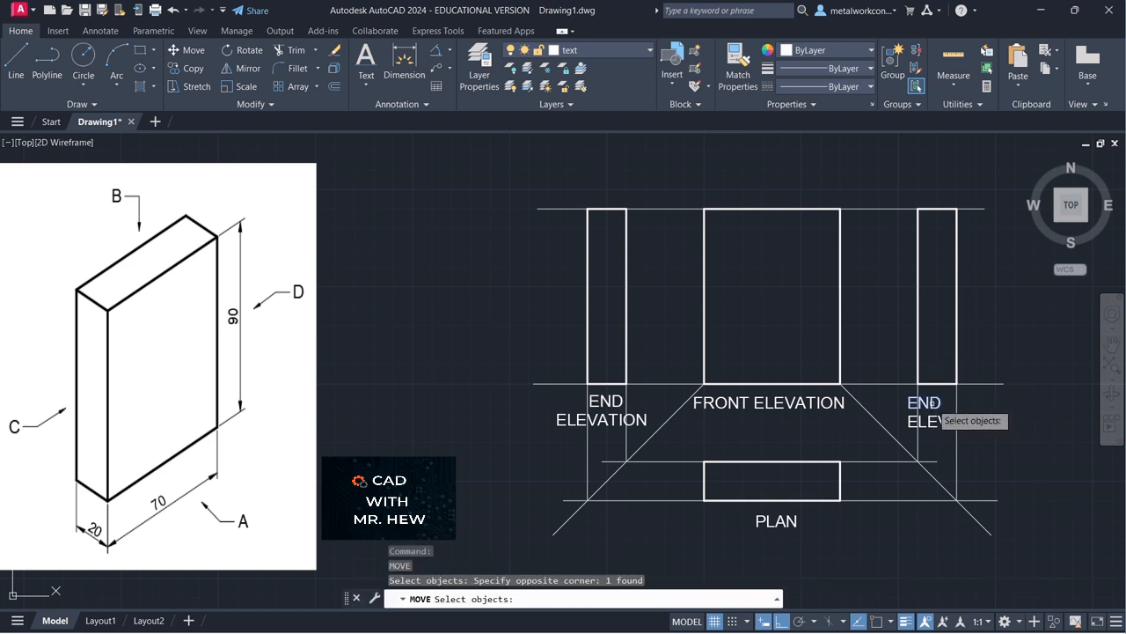
{"action": "key", "text": "Return"}
{"action": "left_click", "coordinate": [940, 395]}
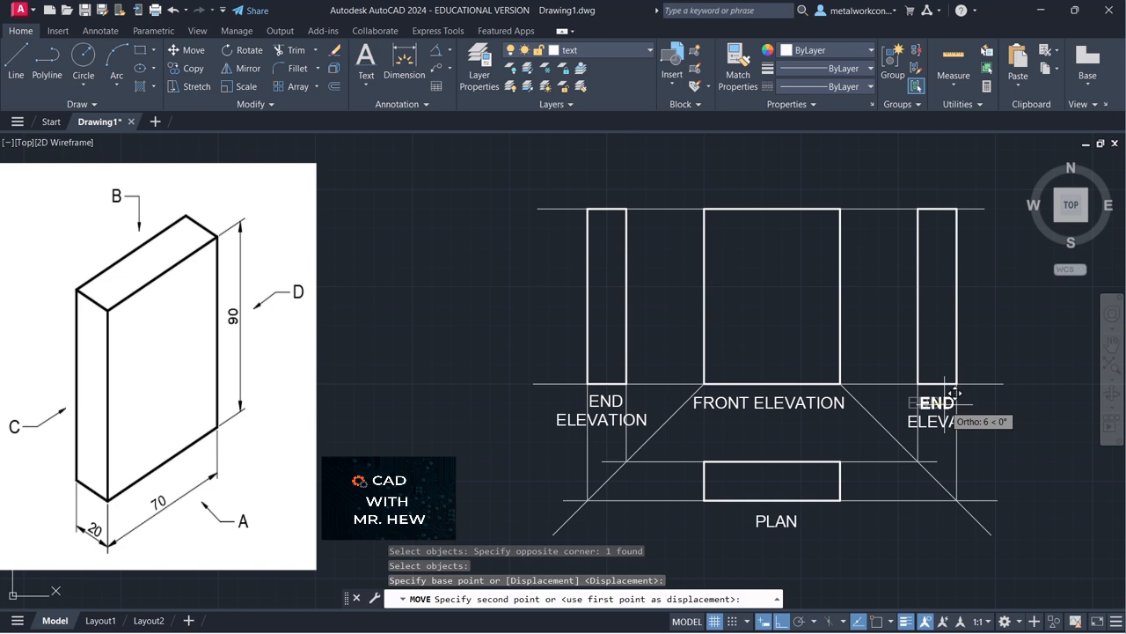
{"action": "left_click", "coordinate": [954, 394]}
Step: Move the word ELEVATION under the right end elevation horizontally leftward to centre it beneath END
{"action": "key", "text": "Return"}
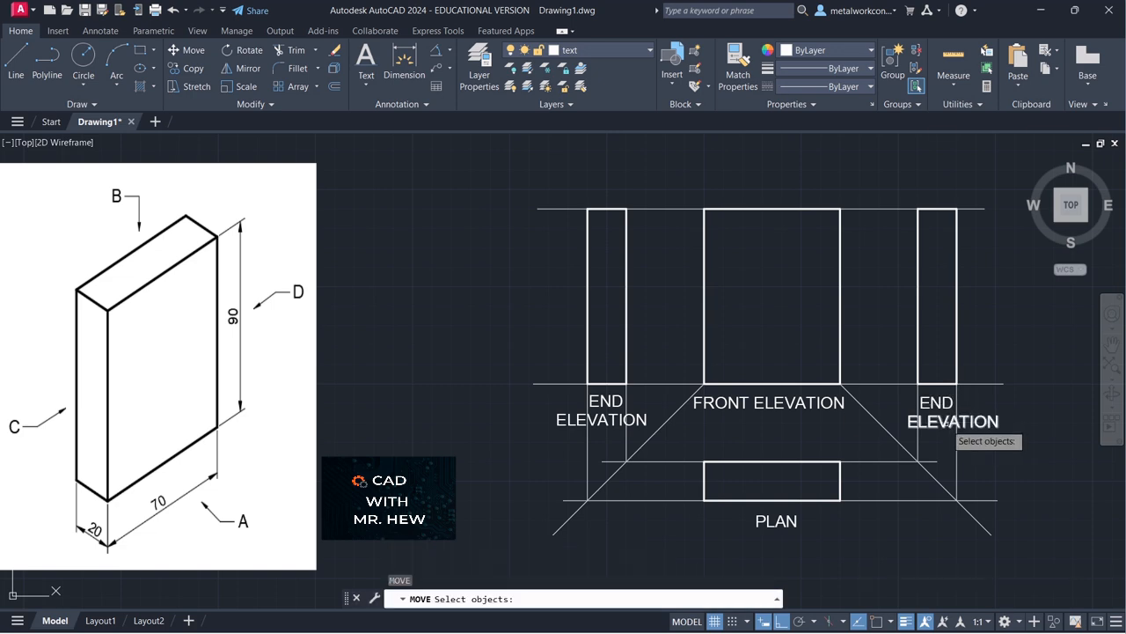
{"action": "left_click", "coordinate": [947, 424]}
{"action": "key", "text": "Return"}
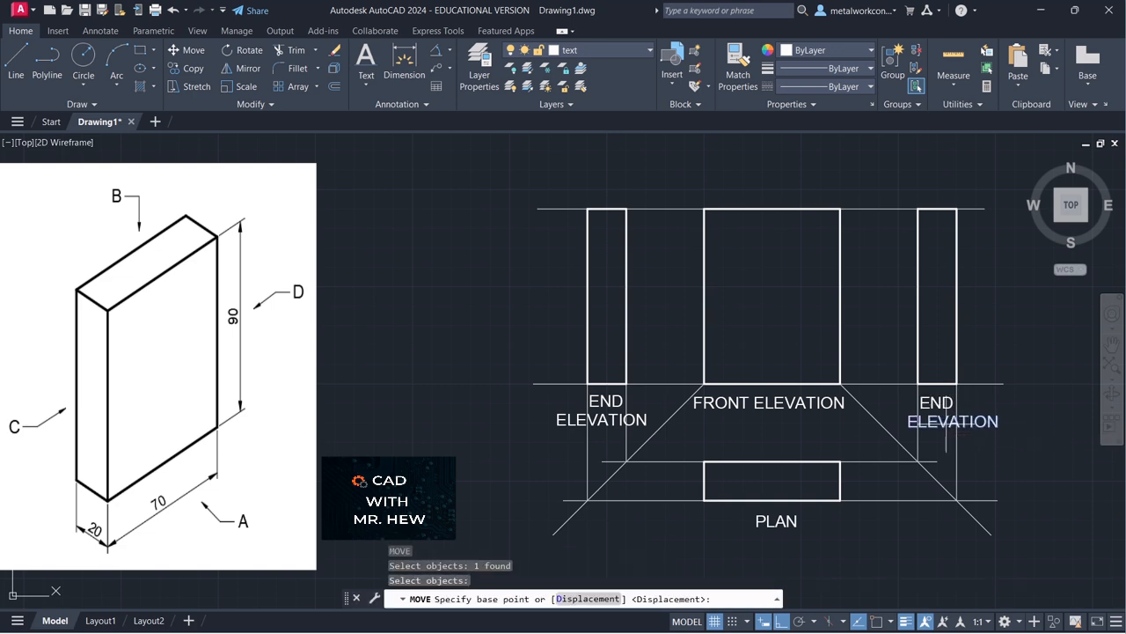
{"action": "left_click", "coordinate": [954, 431]}
{"action": "left_click", "coordinate": [939, 432]}
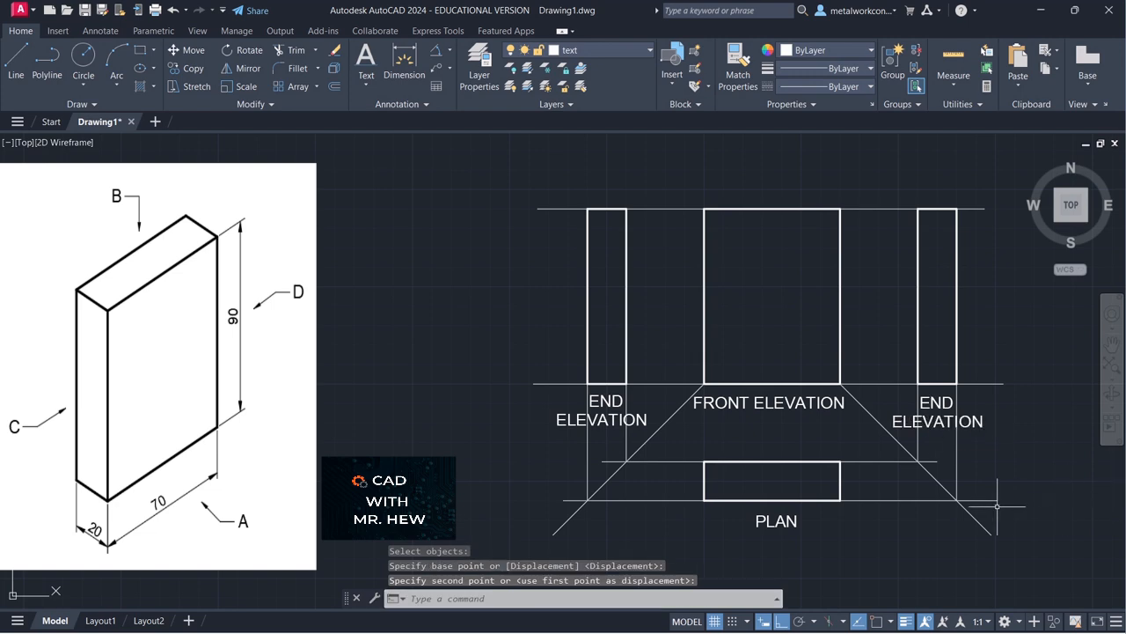
{"action": "left_click", "coordinate": [935, 482]}
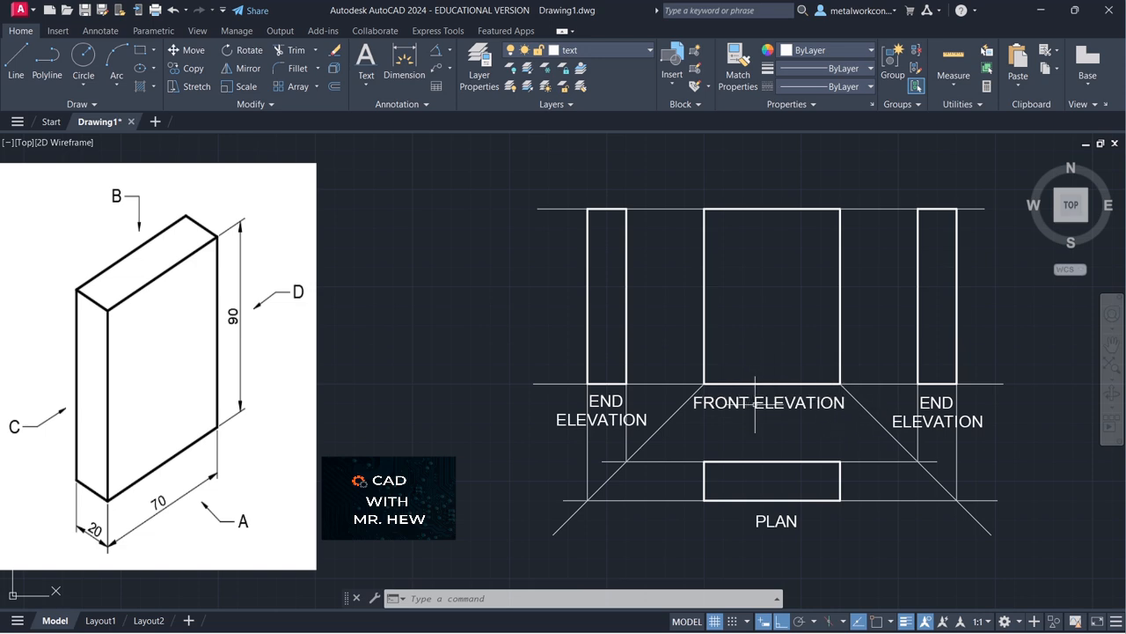
Step: Create a new layer named DIMENSION and make it the current layer
{"action": "left_click", "coordinate": [610, 50]}
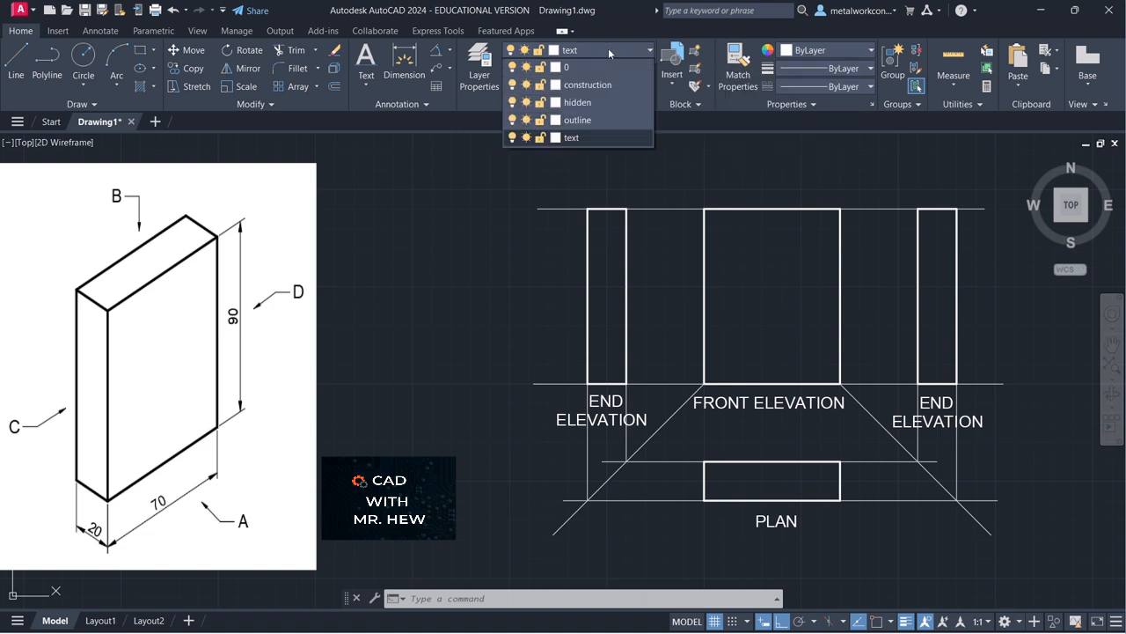
{"action": "left_click", "coordinate": [585, 139]}
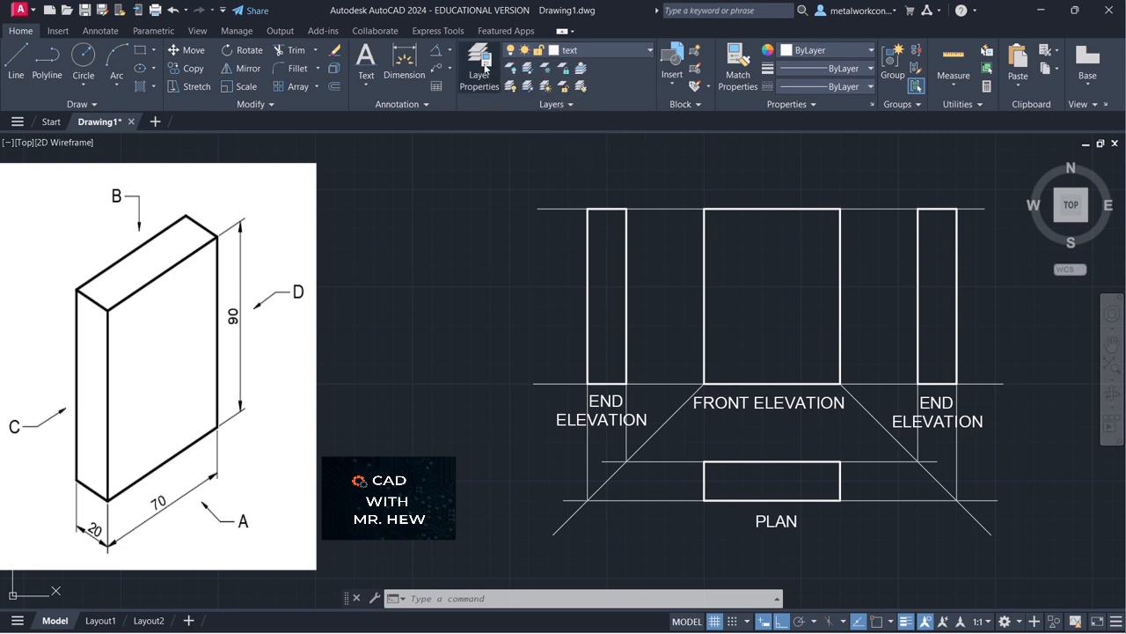
{"action": "left_click", "coordinate": [486, 76]}
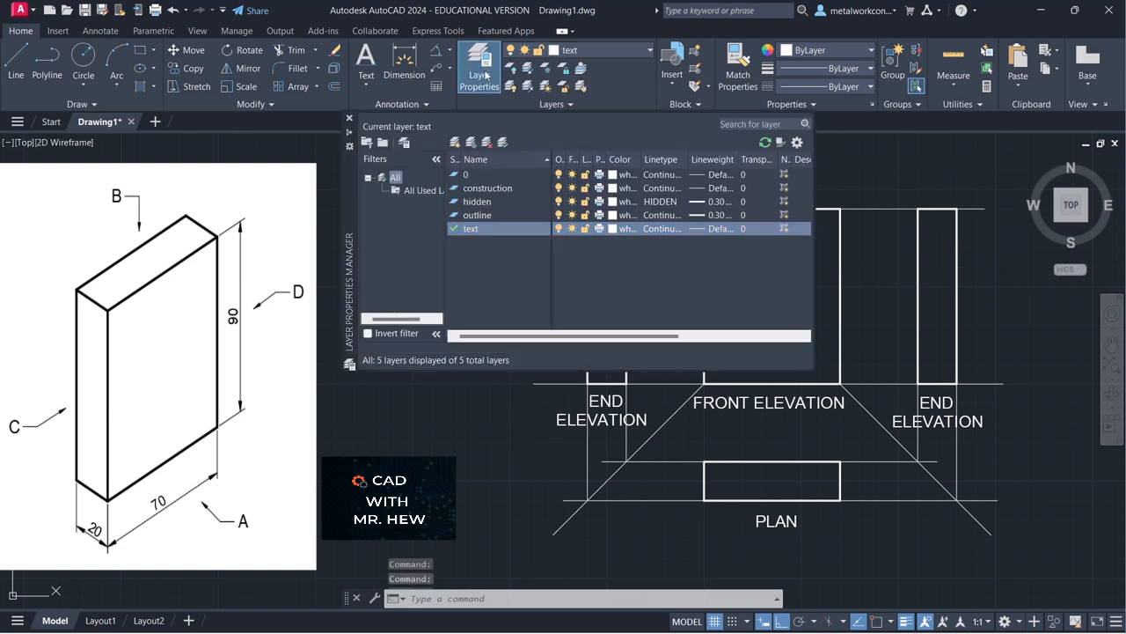
{"action": "left_click", "coordinate": [456, 145]}
{"action": "type", "text": "DI"}
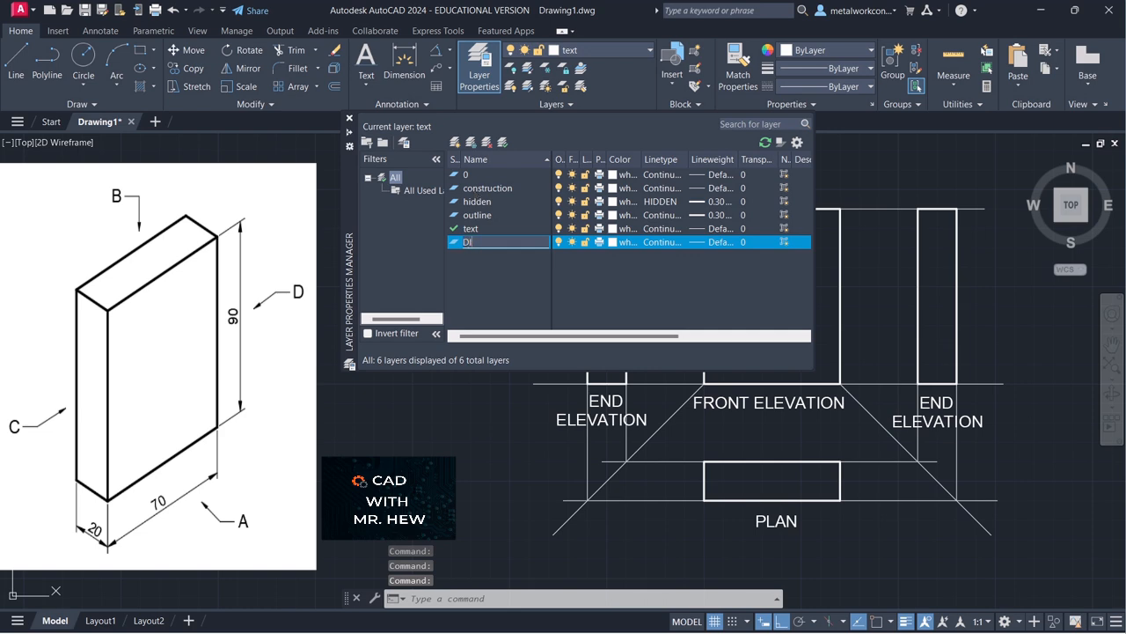
{"action": "type", "text": "MENSION"}
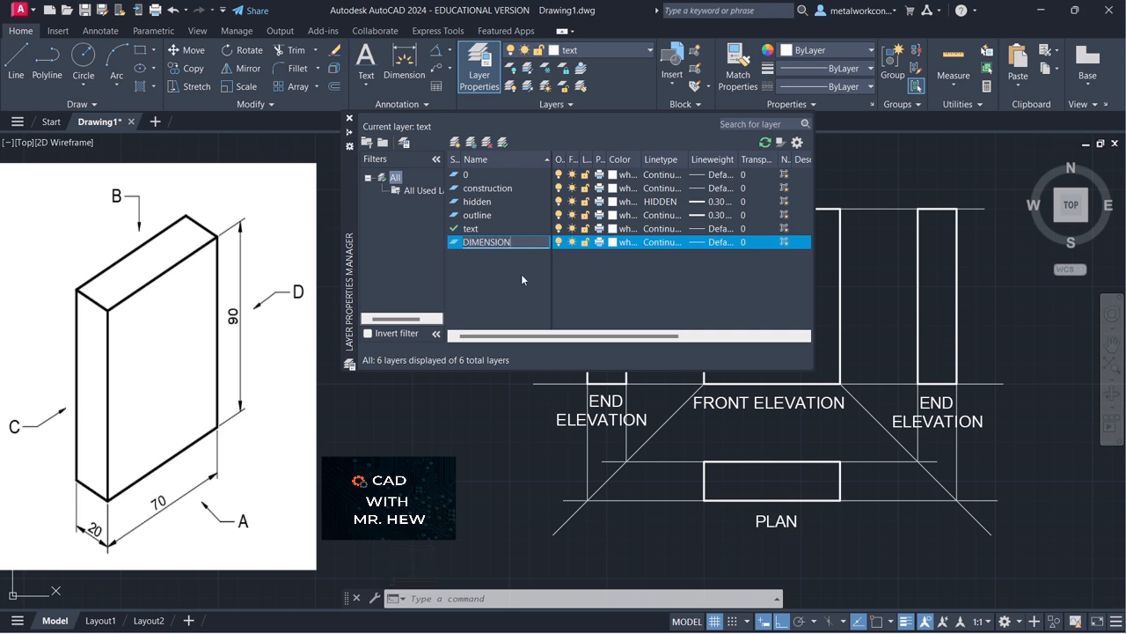
{"action": "key", "text": "Return"}
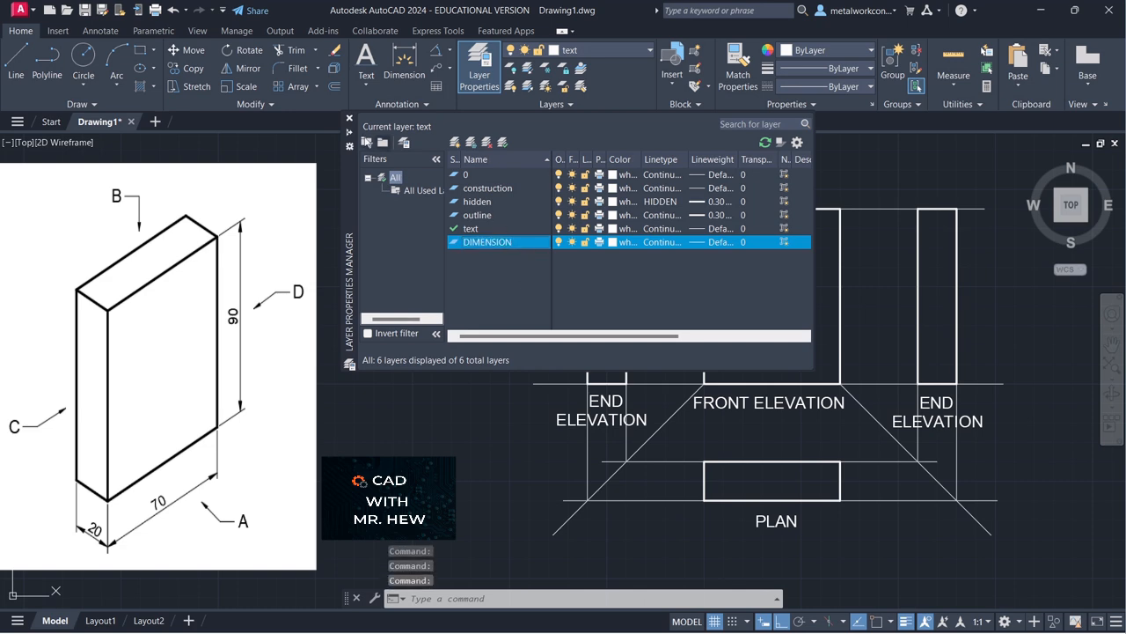
{"action": "left_click", "coordinate": [349, 119]}
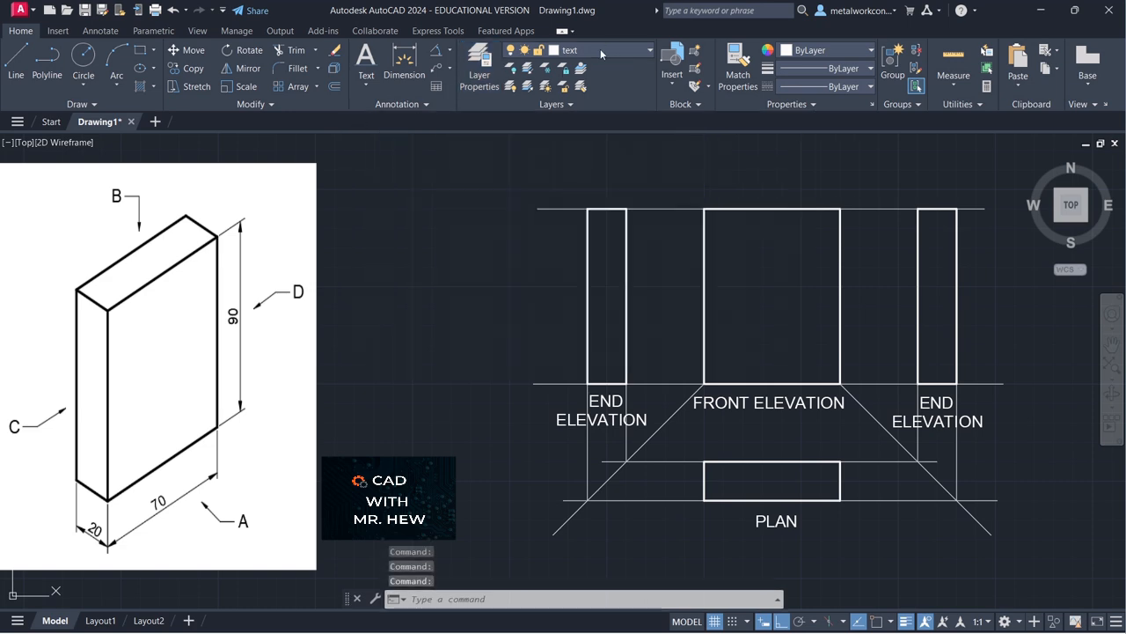
{"action": "left_click", "coordinate": [600, 50]}
{"action": "left_click", "coordinate": [589, 103]}
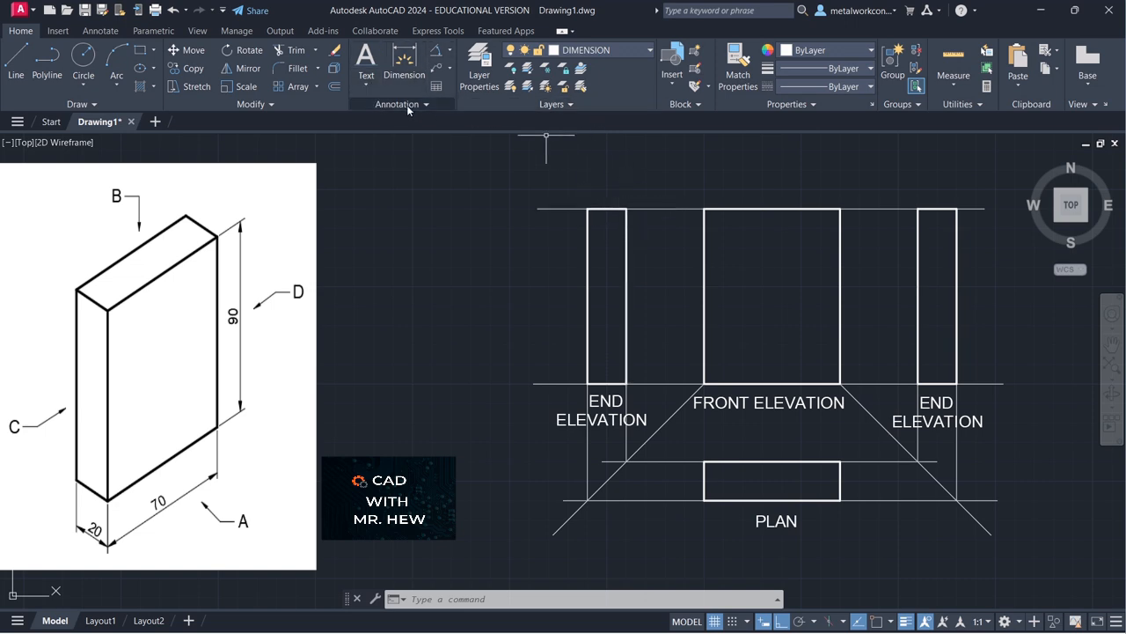
Step: Turn on object snap and add a vertical linear dimension for the height, placed to the right of the right end elevation
{"action": "left_click", "coordinate": [449, 50]}
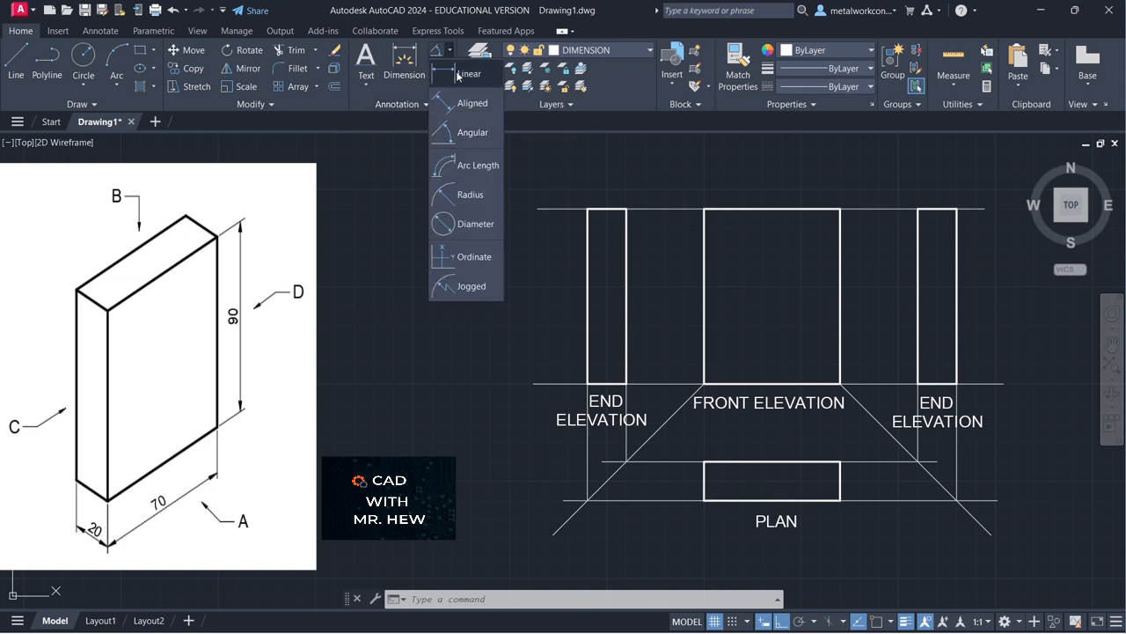
{"action": "left_click", "coordinate": [457, 75]}
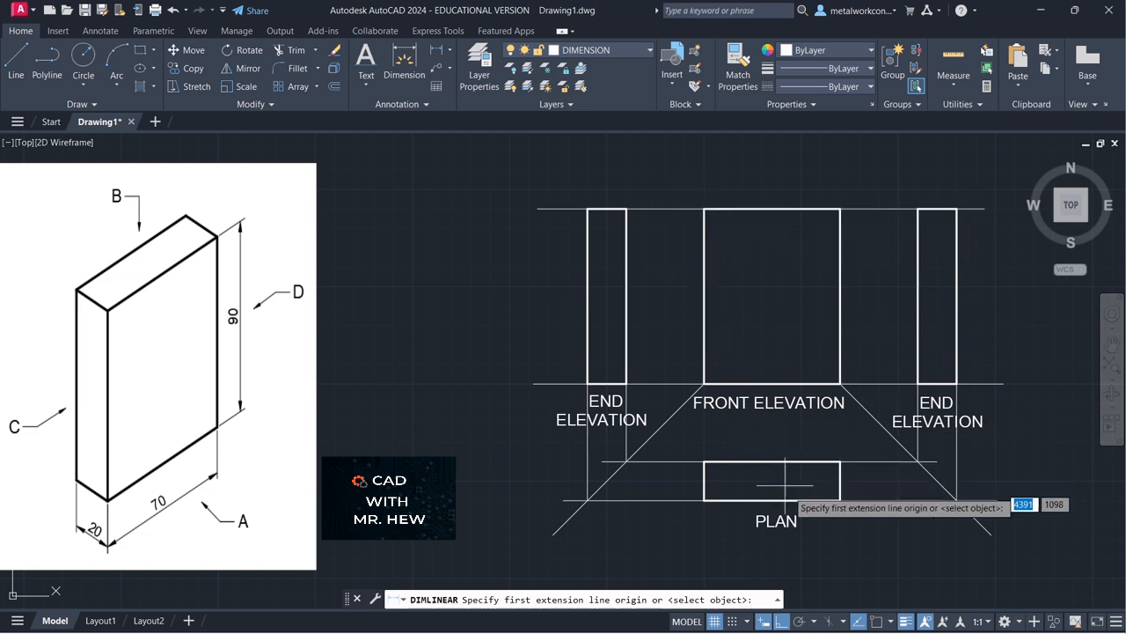
{"action": "left_click", "coordinate": [877, 622]}
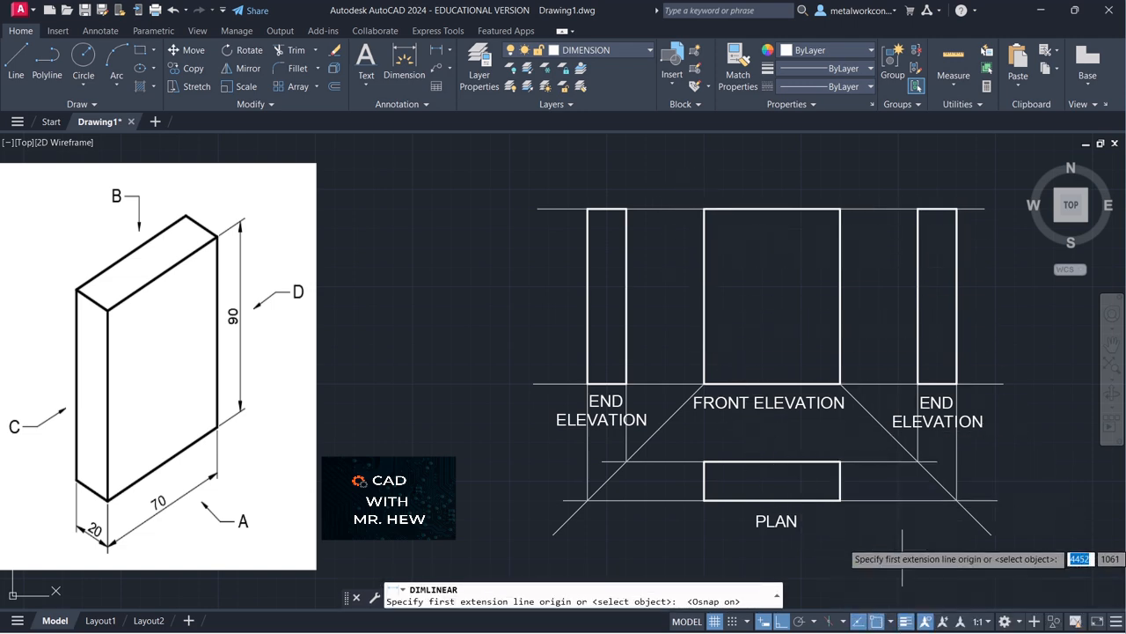
{"action": "left_click", "coordinate": [957, 383]}
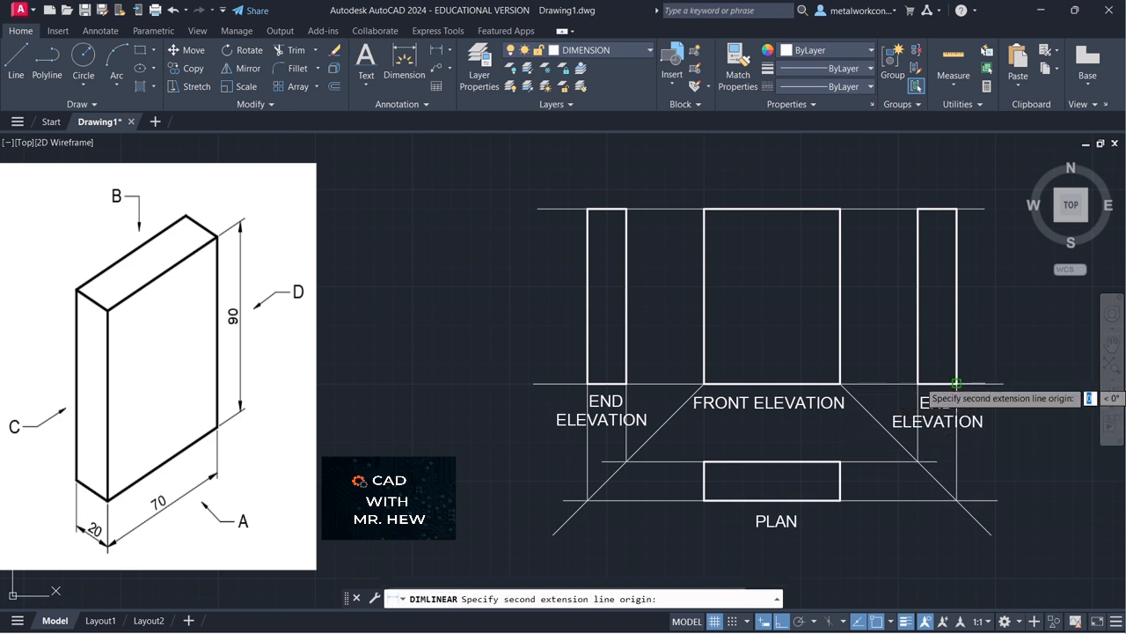
{"action": "left_click", "coordinate": [957, 209]}
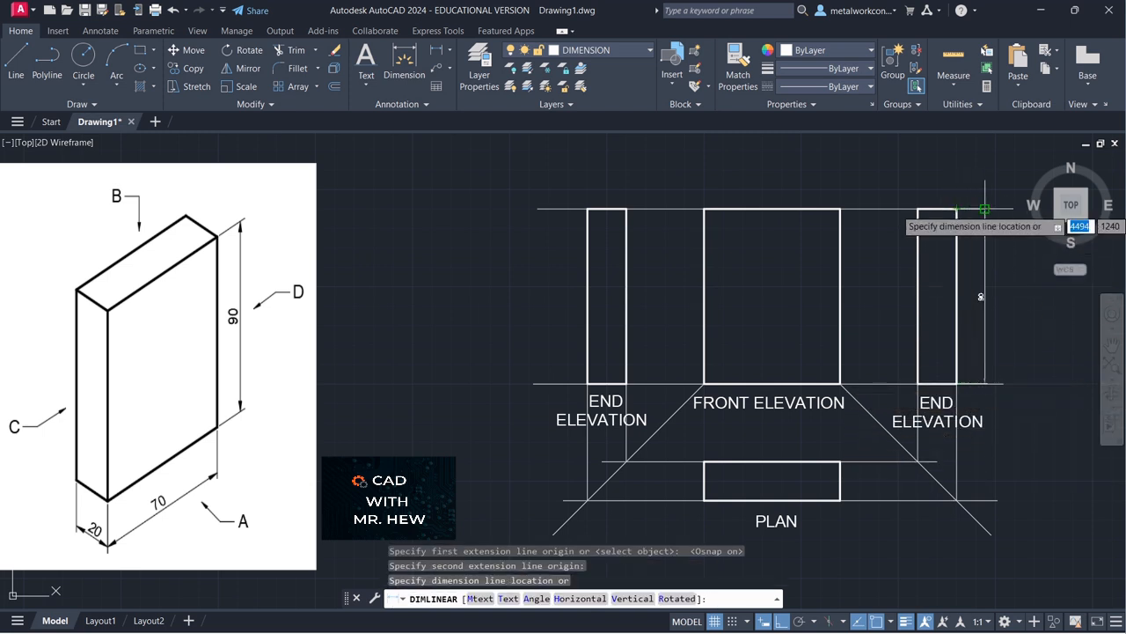
{"action": "left_click", "coordinate": [985, 208]}
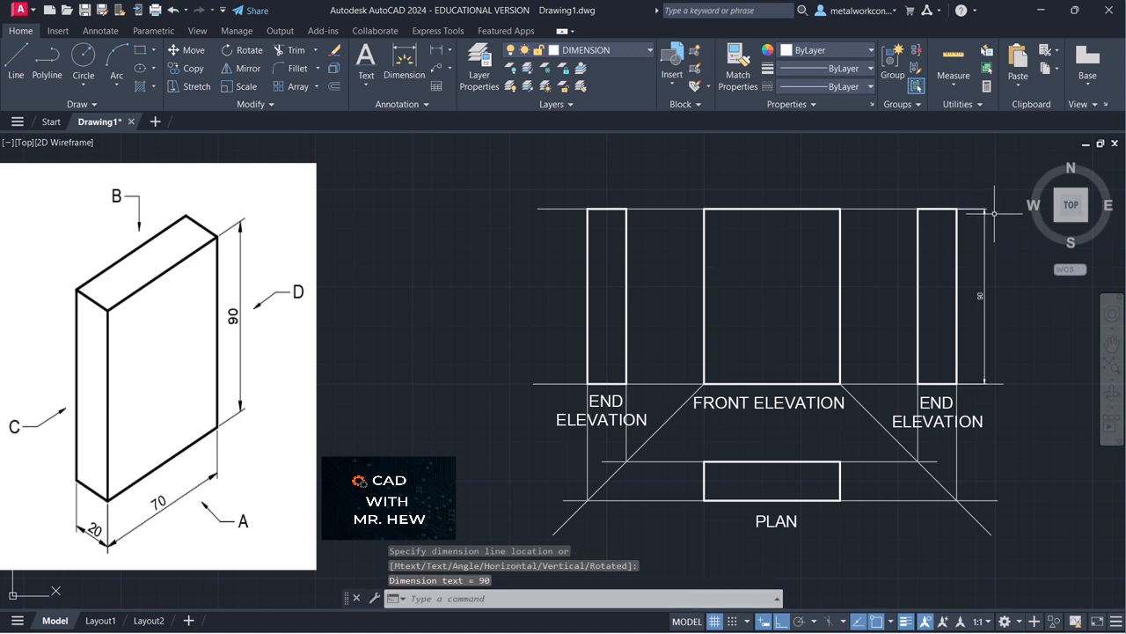
{"action": "key", "text": "Return"}
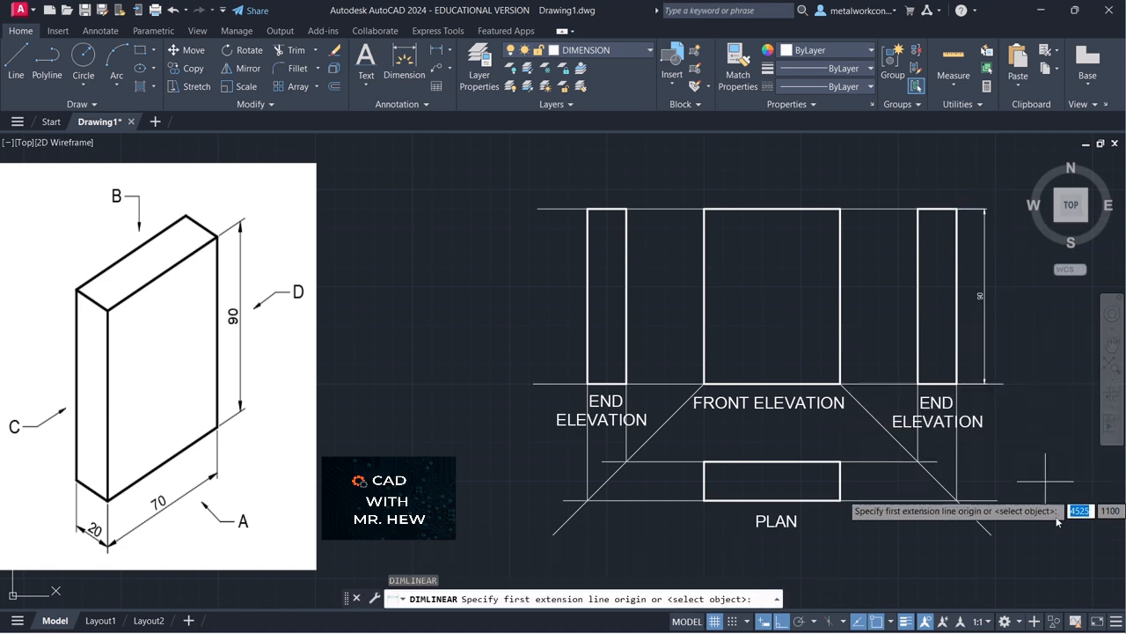
{"action": "key", "text": "Escape"}
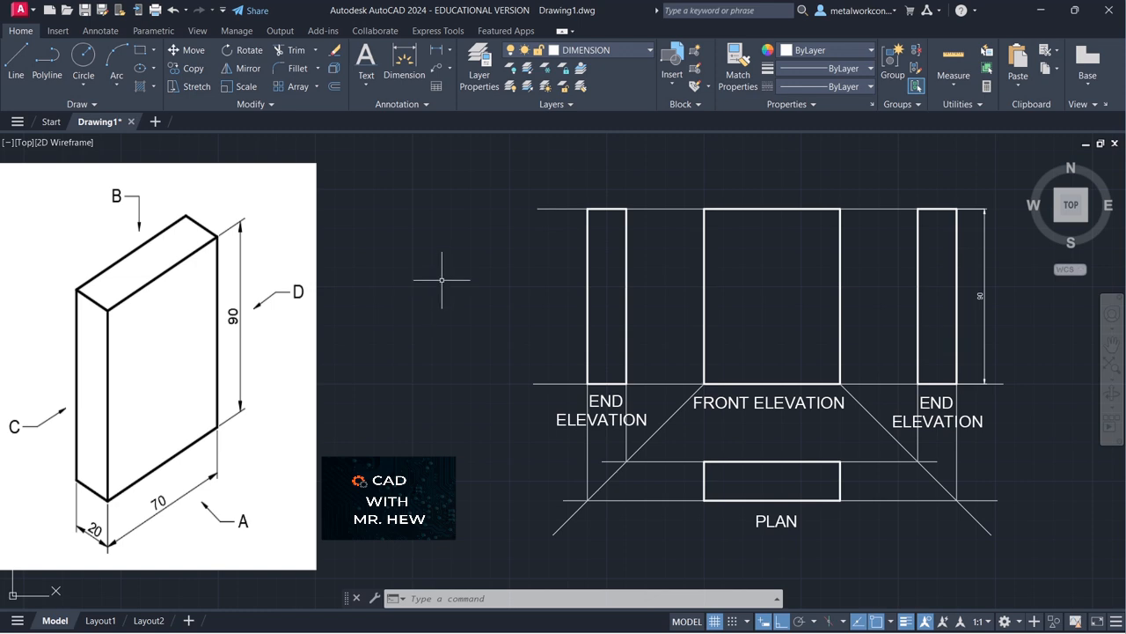
Step: Modify the ISO-25 dimension style to use a larger overall scale for dimension features
{"action": "type", "text": "DI"}
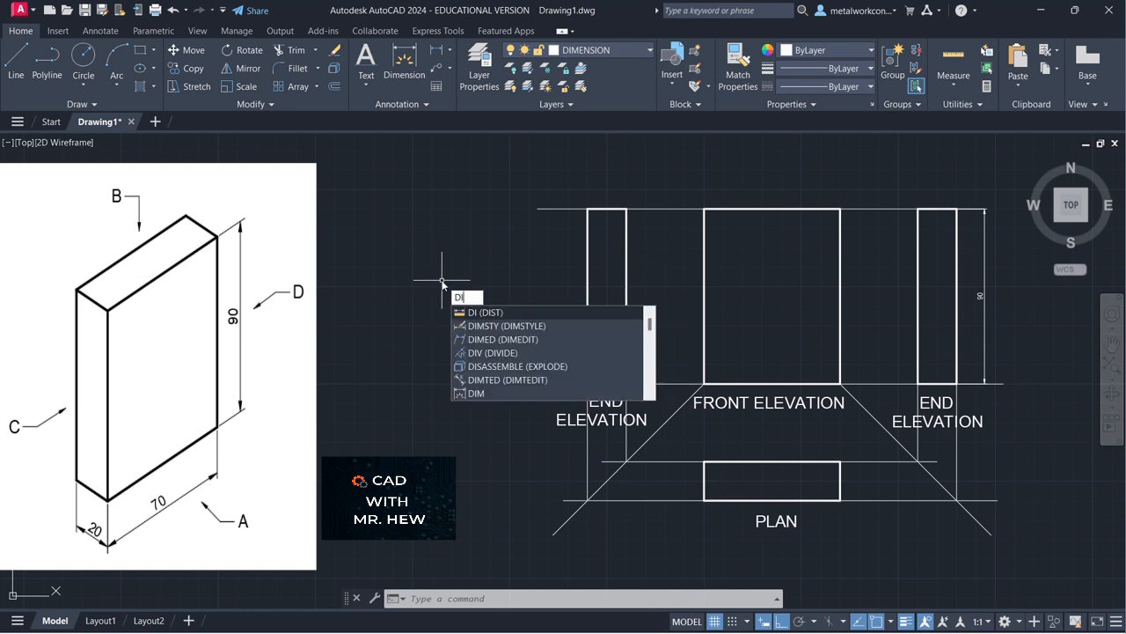
{"action": "key", "text": "BackSpace"}
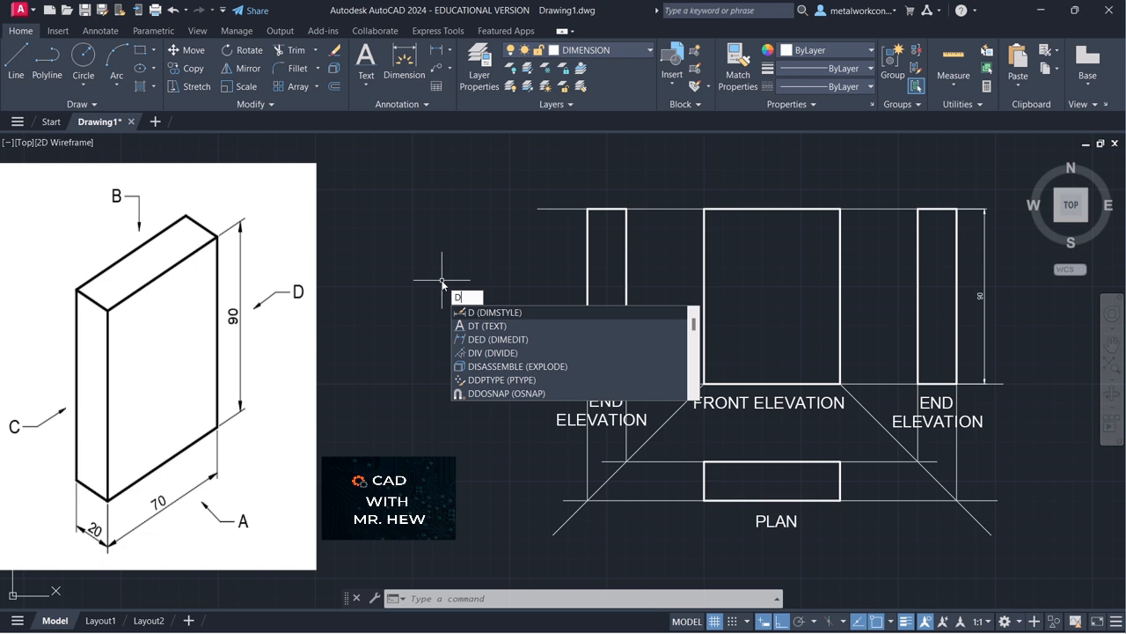
{"action": "left_click", "coordinate": [498, 313]}
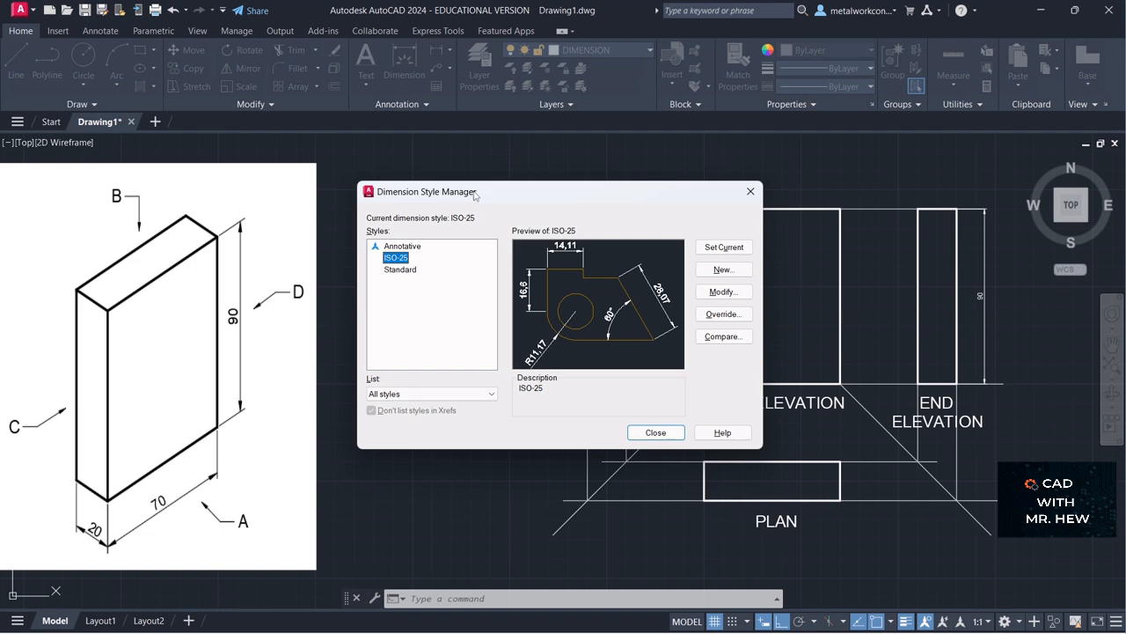
{"action": "left_click", "coordinate": [717, 293]}
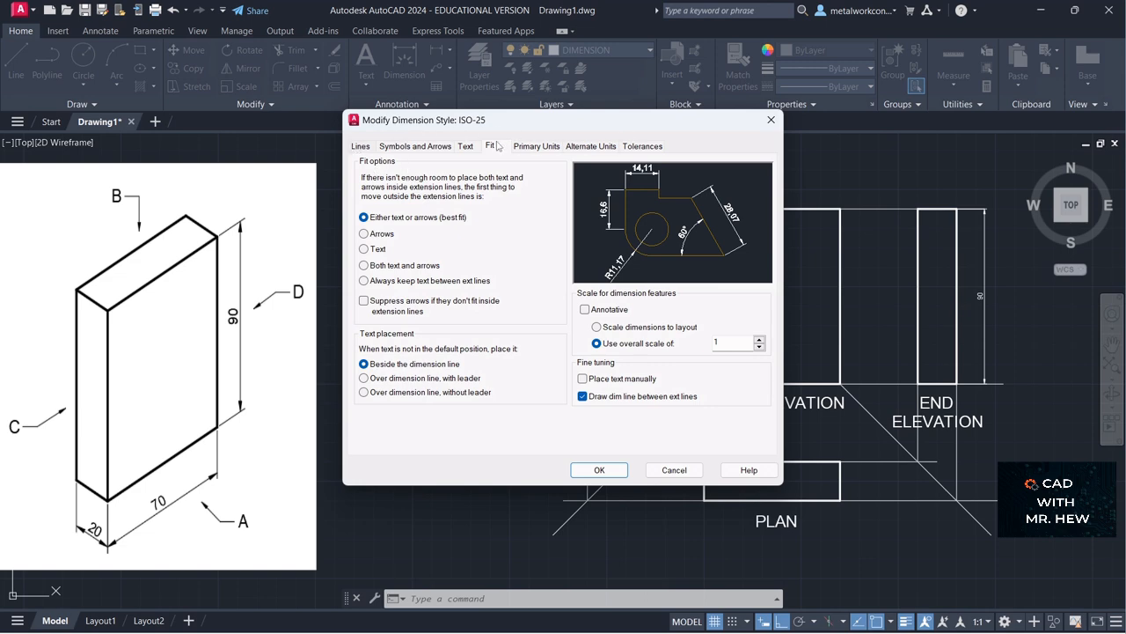
{"action": "left_click", "coordinate": [725, 340]}
{"action": "key", "text": "BackSpace"}
{"action": "left_click", "coordinate": [599, 470]}
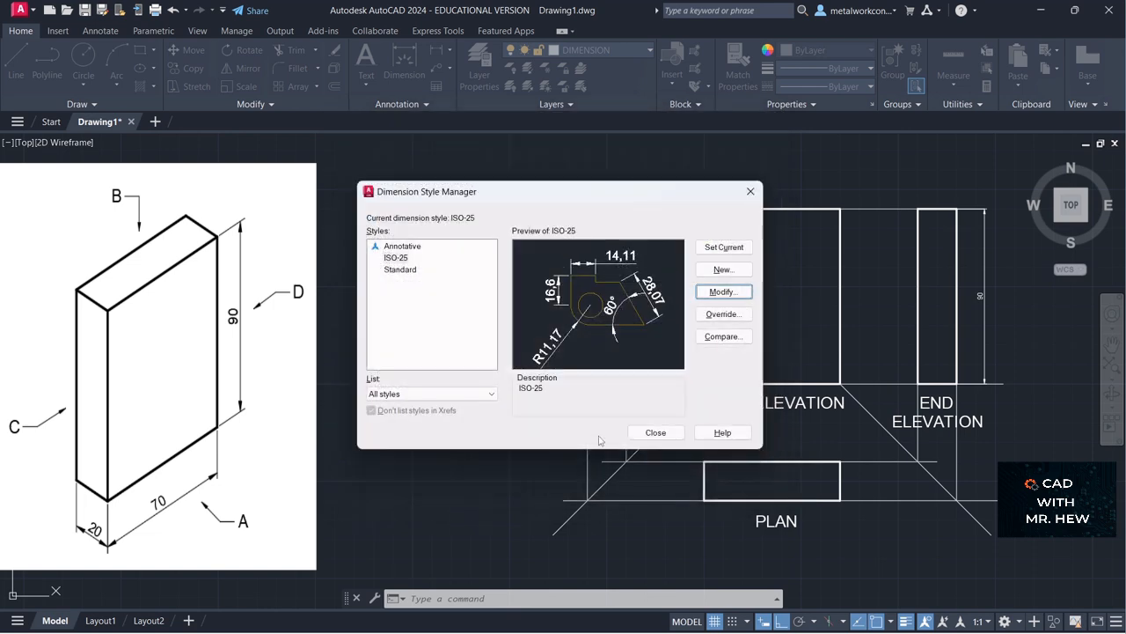
{"action": "left_click", "coordinate": [655, 432]}
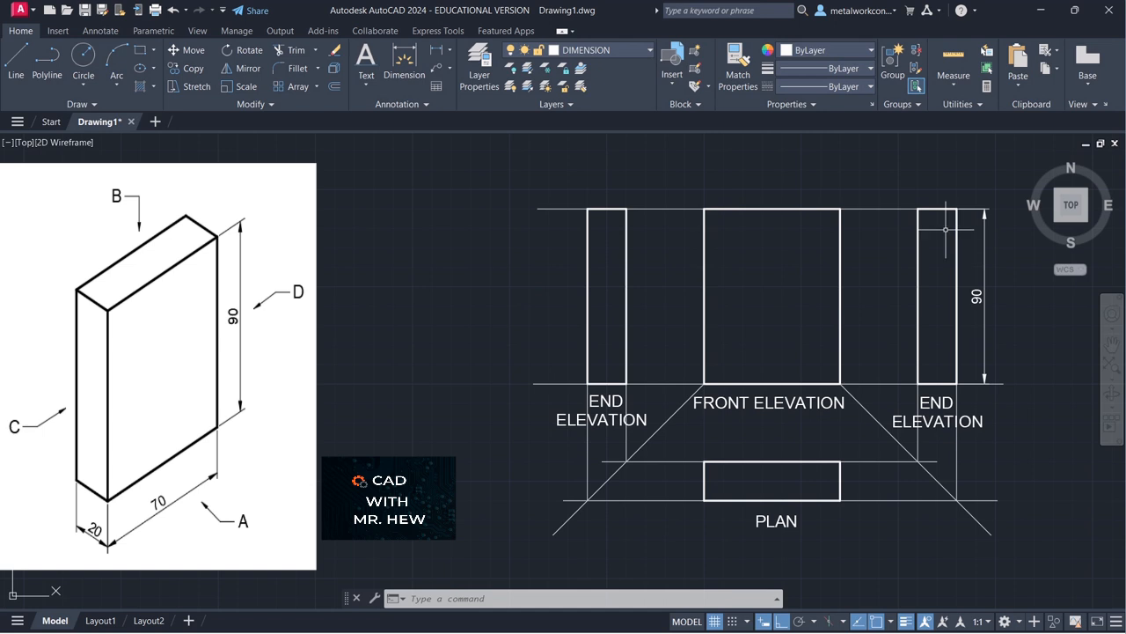
Step: Add a horizontal linear dimension for the left end elevation's width, placed above the view
{"action": "left_click", "coordinate": [434, 52]}
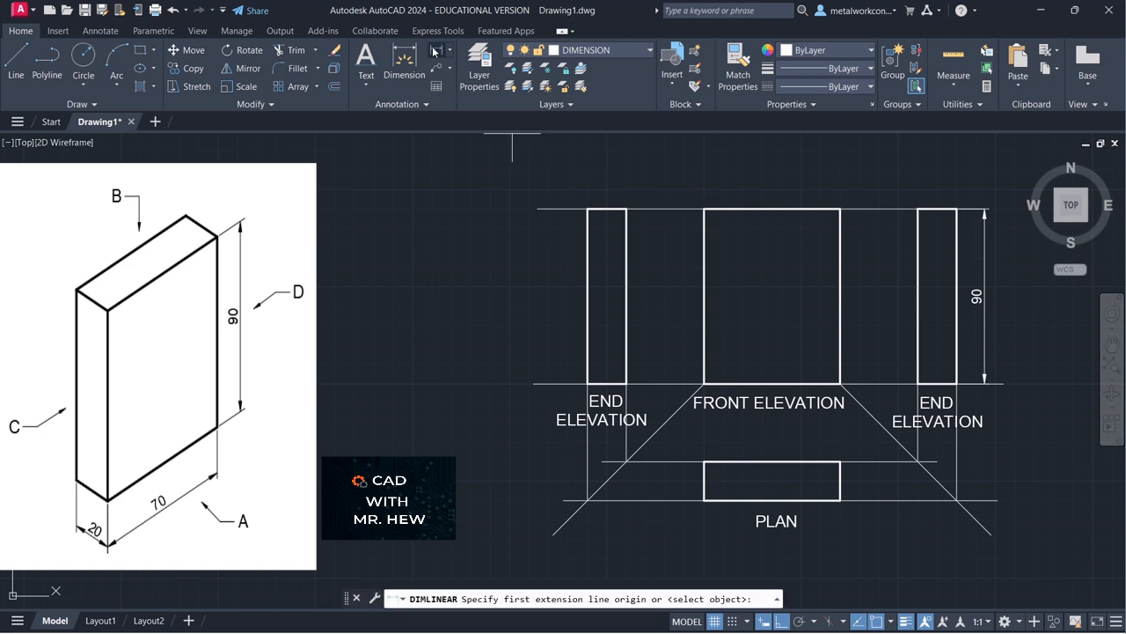
{"action": "left_click", "coordinate": [588, 208]}
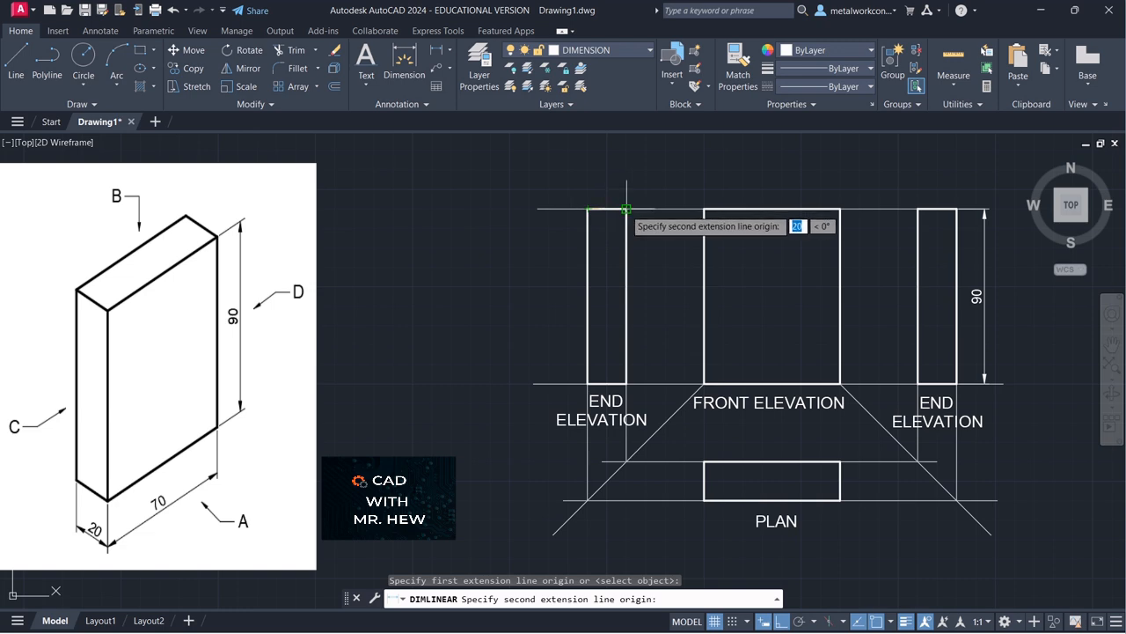
{"action": "left_click", "coordinate": [625, 208]}
{"action": "left_click", "coordinate": [627, 185]}
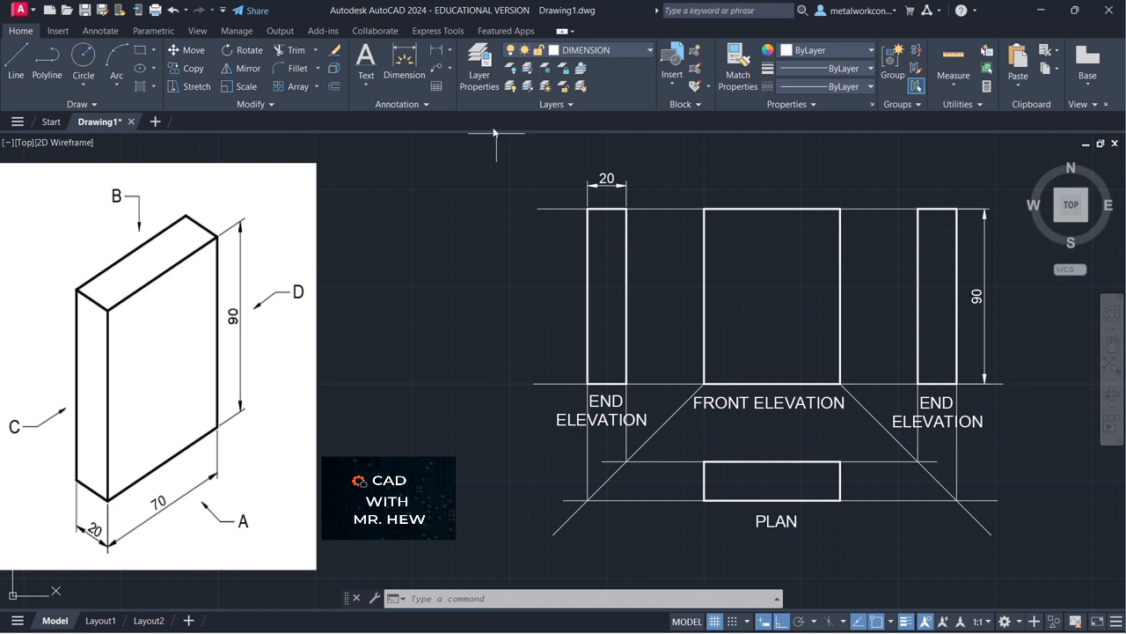
Step: Add a horizontal linear dimension for the front elevation's width, placed above the view
{"action": "left_click", "coordinate": [435, 50]}
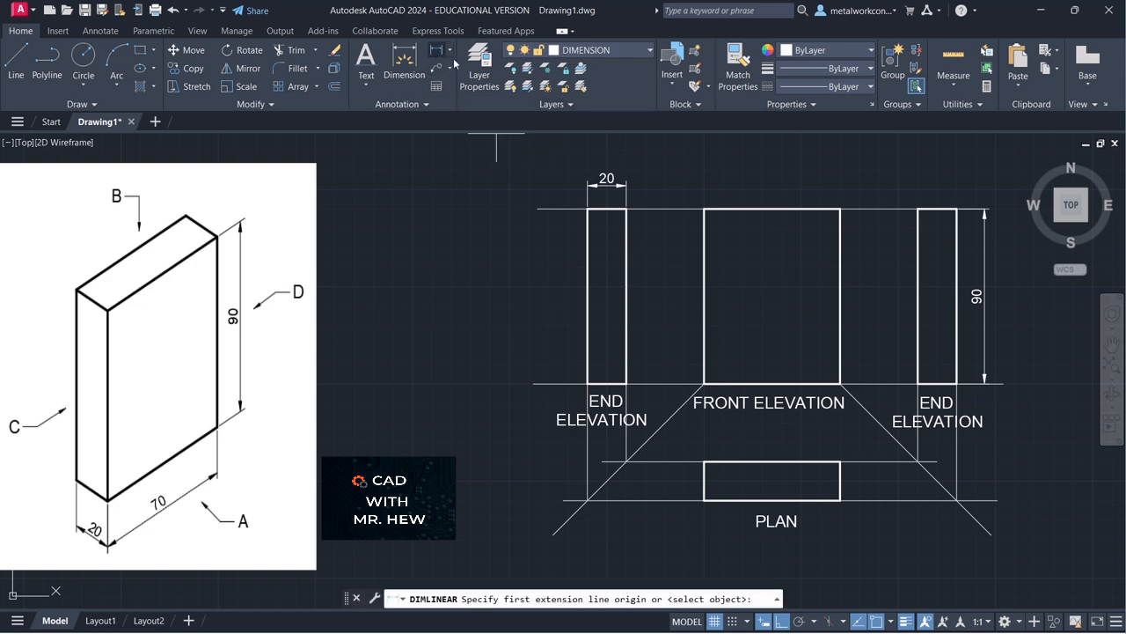
{"action": "left_click", "coordinate": [704, 208]}
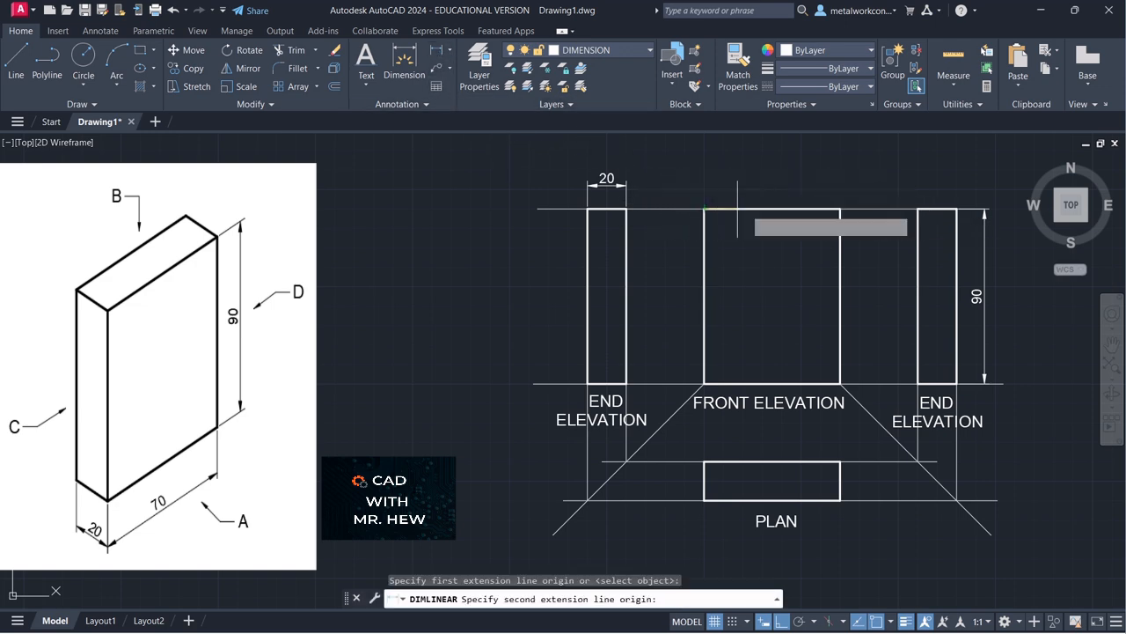
{"action": "left_click", "coordinate": [838, 210]}
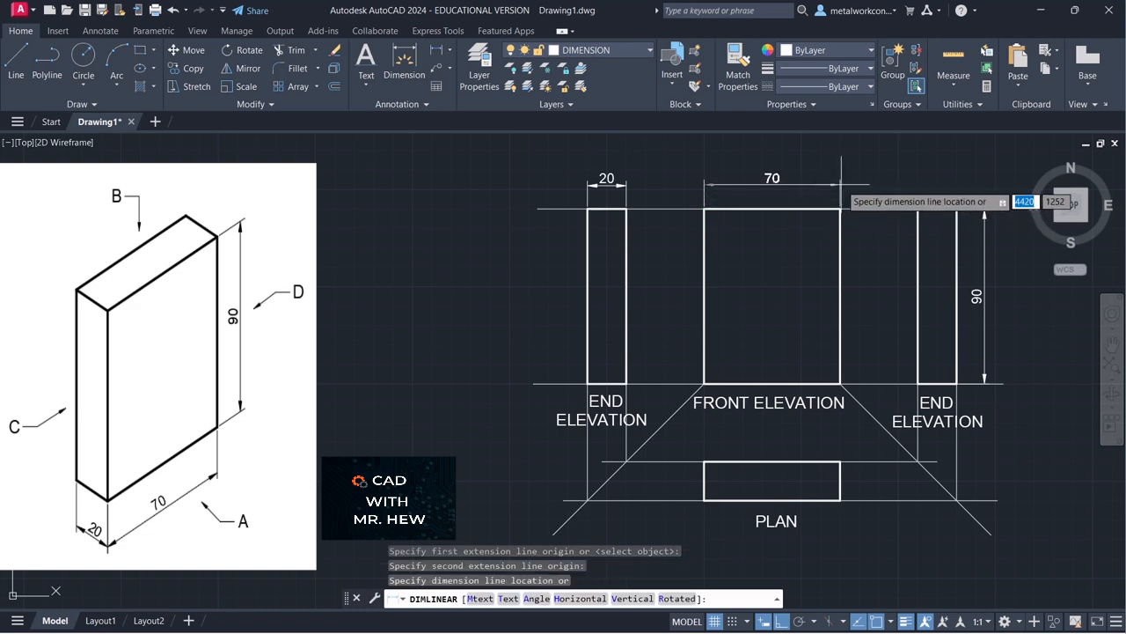
{"action": "left_click", "coordinate": [840, 186]}
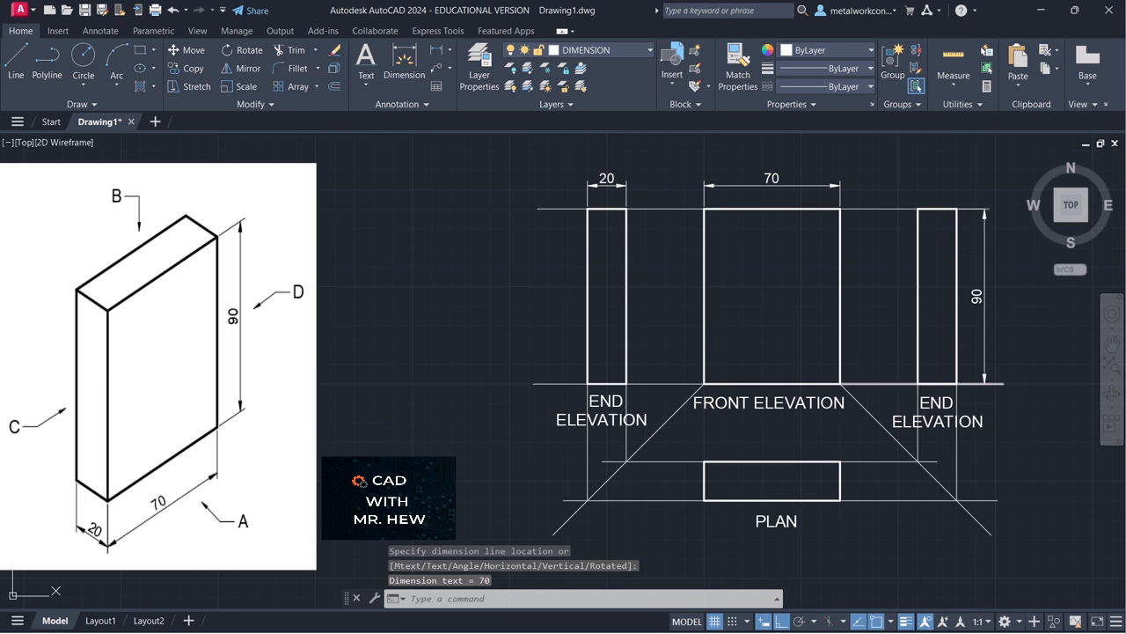
{"action": "key", "text": "Return"}
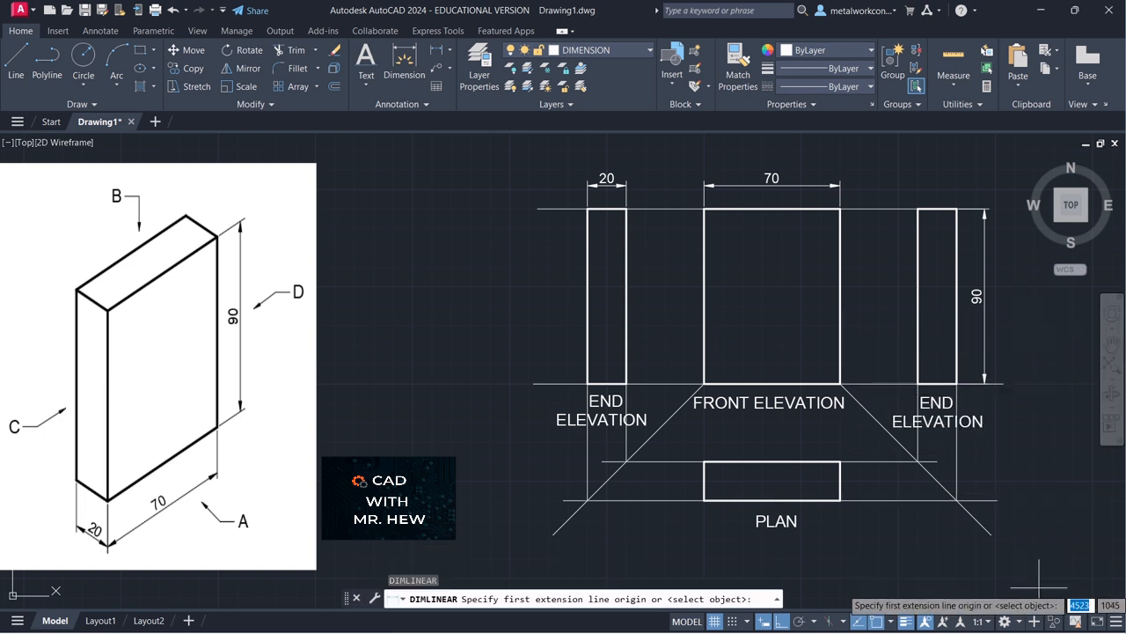
{"action": "key", "text": "Escape"}
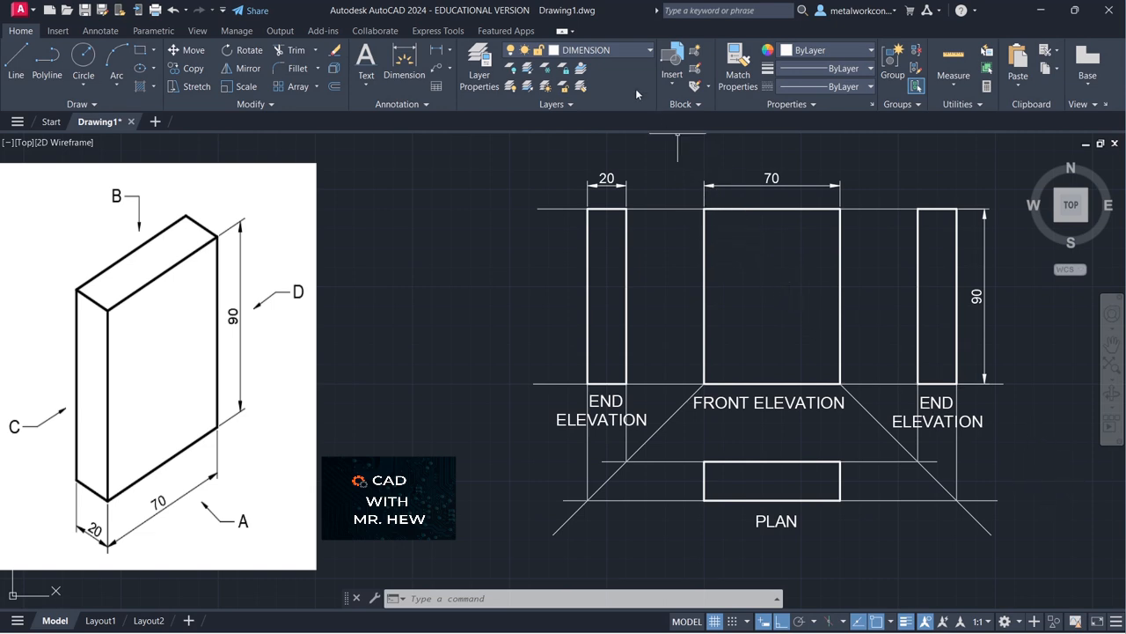
Step: On the text layer, add single-line text "(A)" below the FRONT ELEVATION label, with height 6 and rotation 0
{"action": "left_click", "coordinate": [619, 51]}
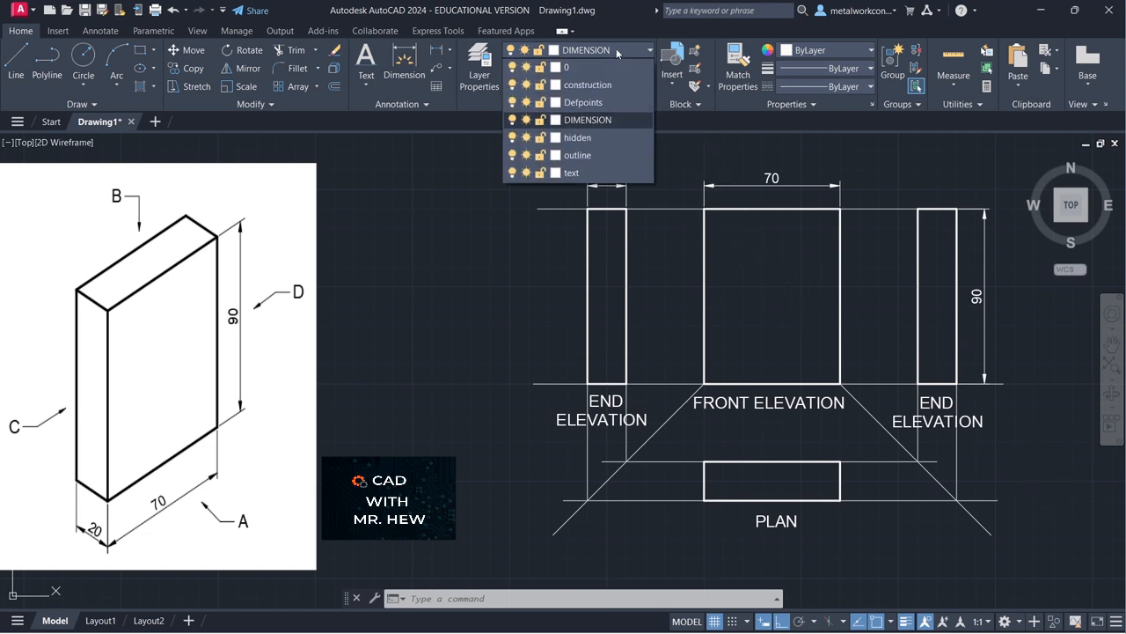
{"action": "left_click", "coordinate": [591, 172]}
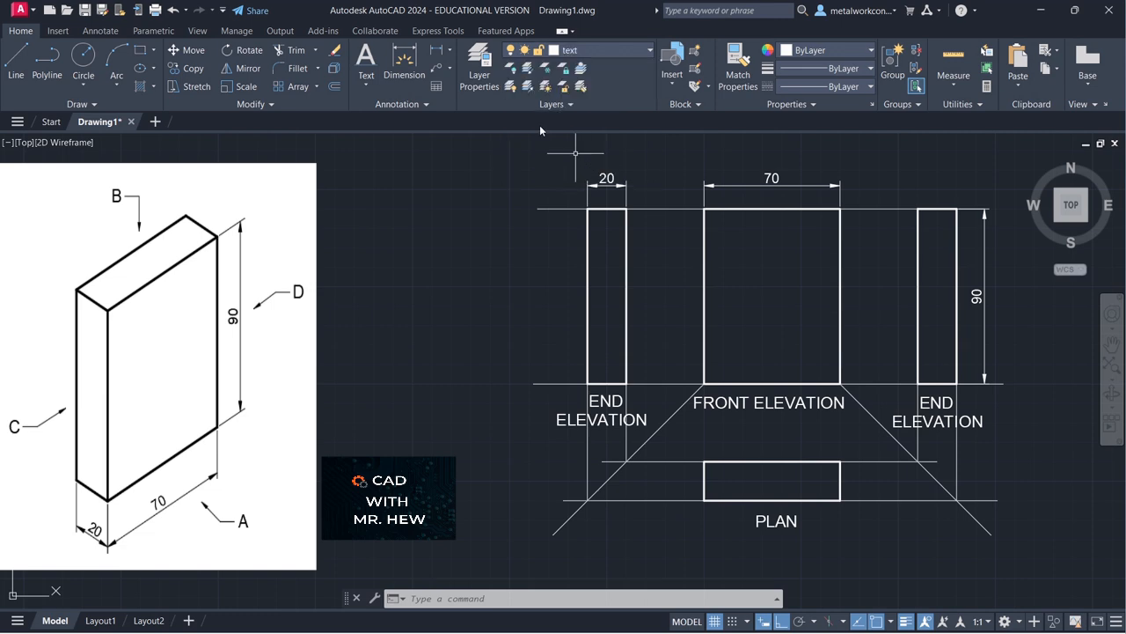
{"action": "left_click", "coordinate": [367, 86]}
{"action": "left_click", "coordinate": [383, 135]}
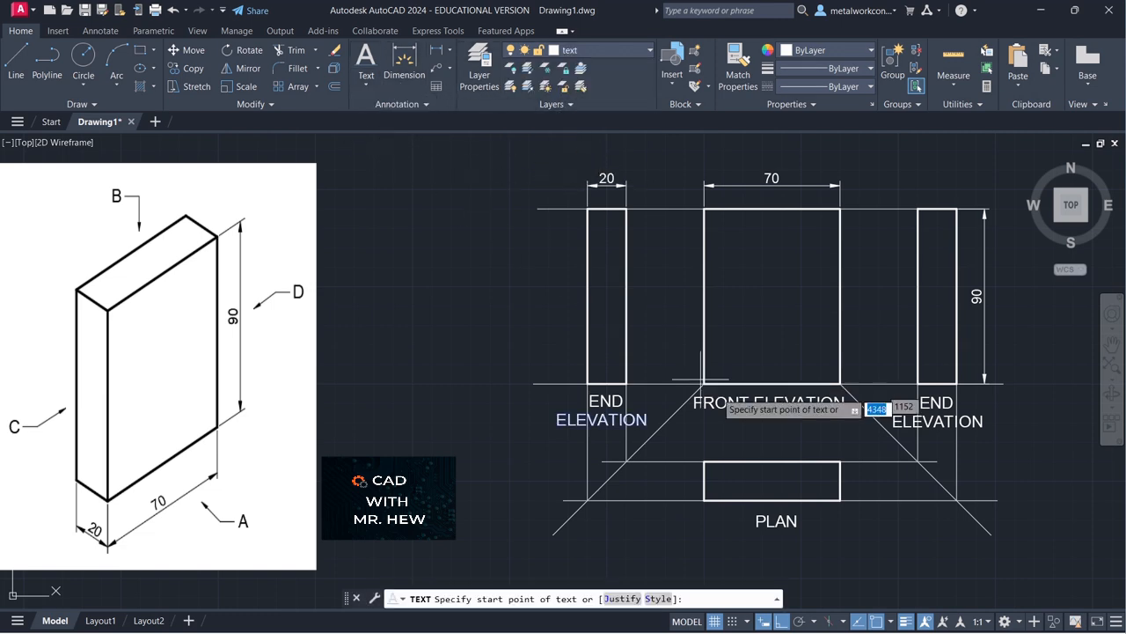
{"action": "key", "text": "F9"}
{"action": "key", "text": "F9"}
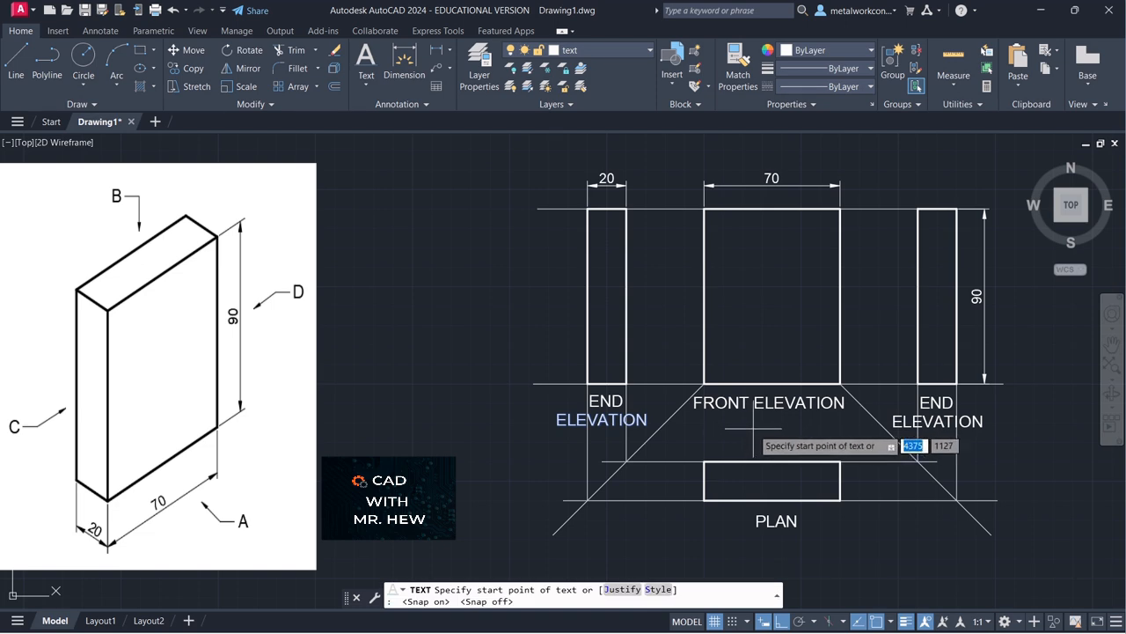
{"action": "left_click", "coordinate": [753, 430]}
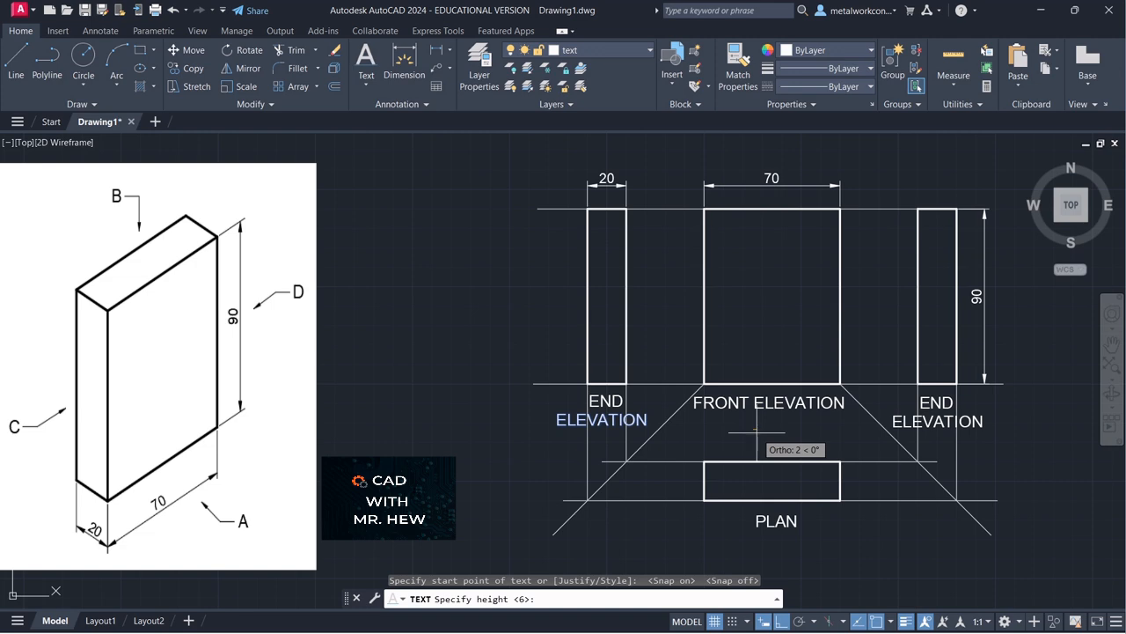
{"action": "key", "text": "Return"}
{"action": "key", "text": "Return"}
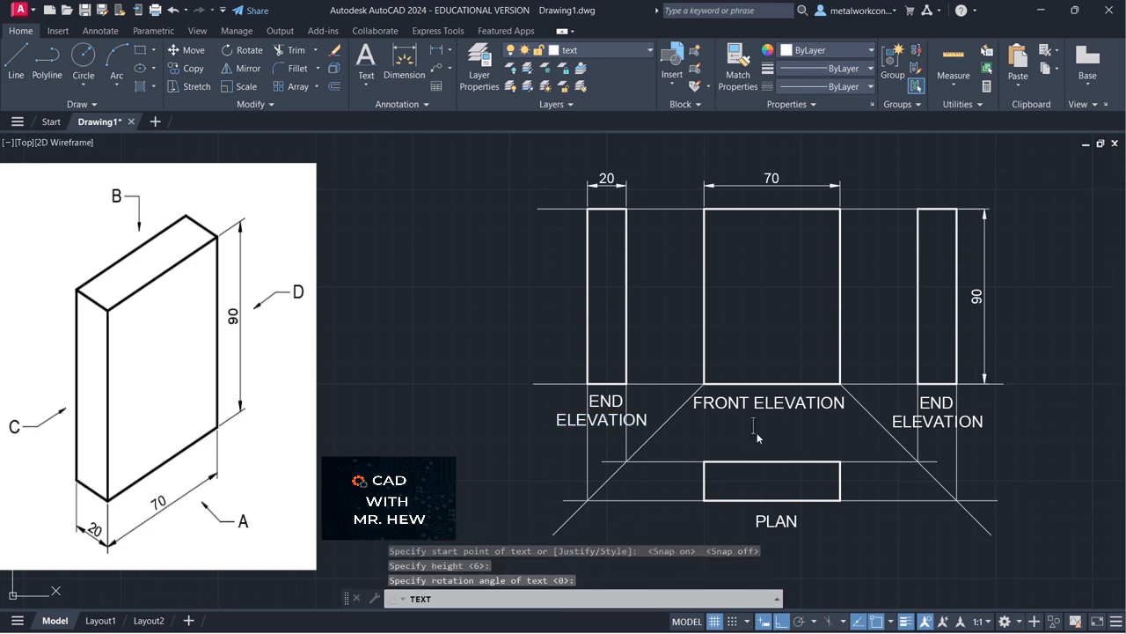
{"action": "type", "text": "(A)"}
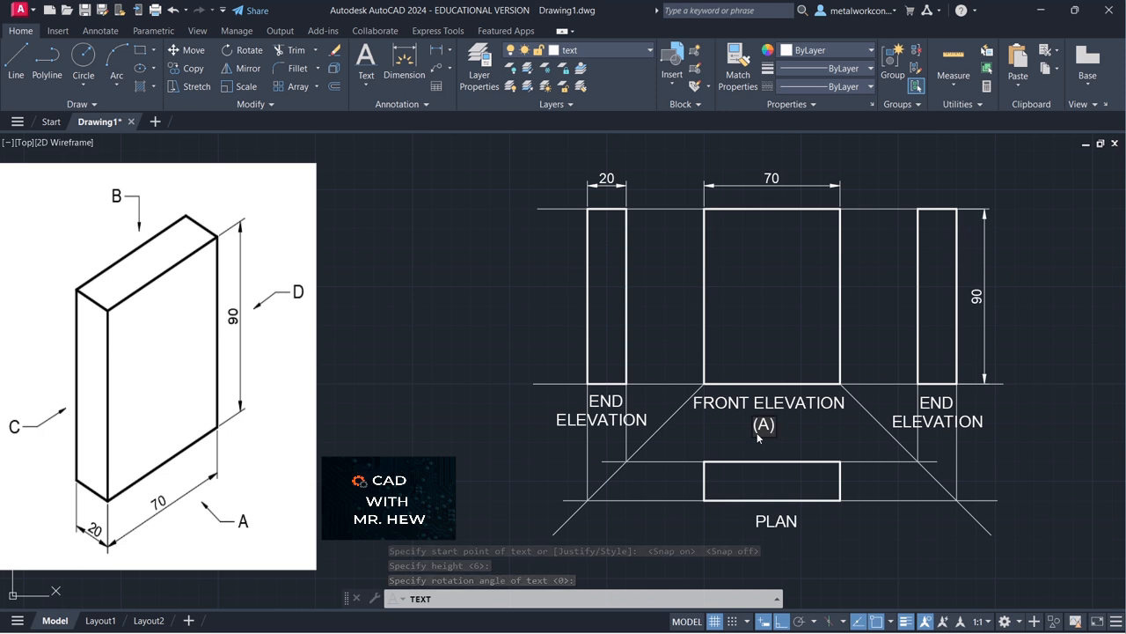
Step: Add the text "(B)" below the PLAN label
{"action": "left_click", "coordinate": [771, 539]}
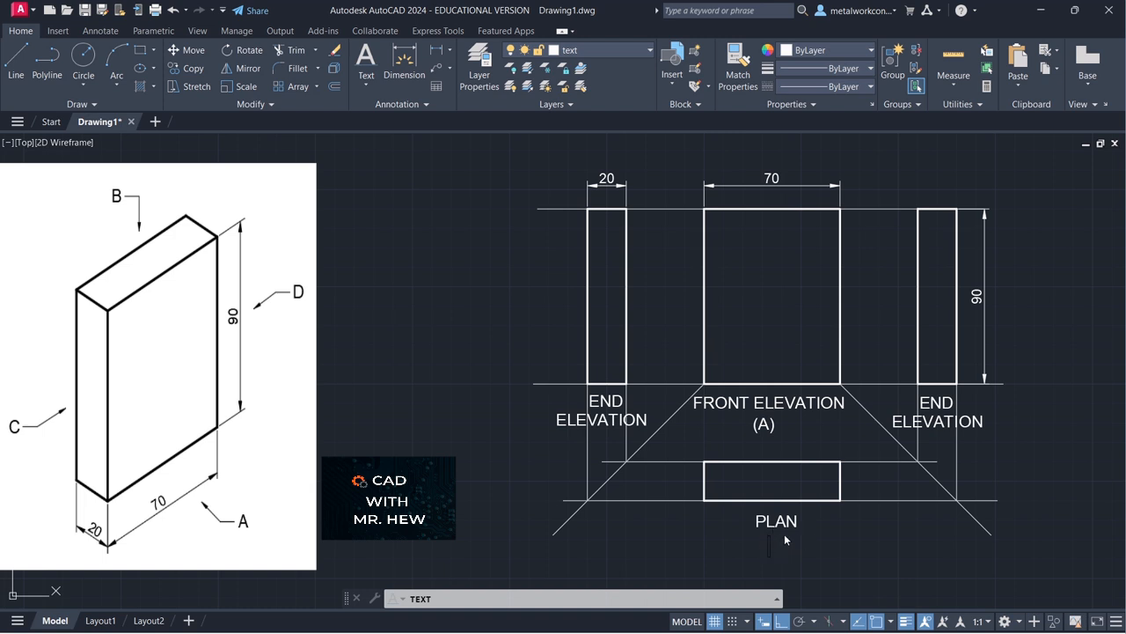
{"action": "type", "text": "9"}
{"action": "key", "text": "BackSpace"}
{"action": "type", "text": "9"}
{"action": "type", "text": "("}
{"action": "type", "text": "B"}
Step: Add the text "(C)" below the right END ELEVATION label and "(D)" below the left one, ending the text command
{"action": "left_click", "coordinate": [937, 442]}
{"action": "type", "text": "(C)"}
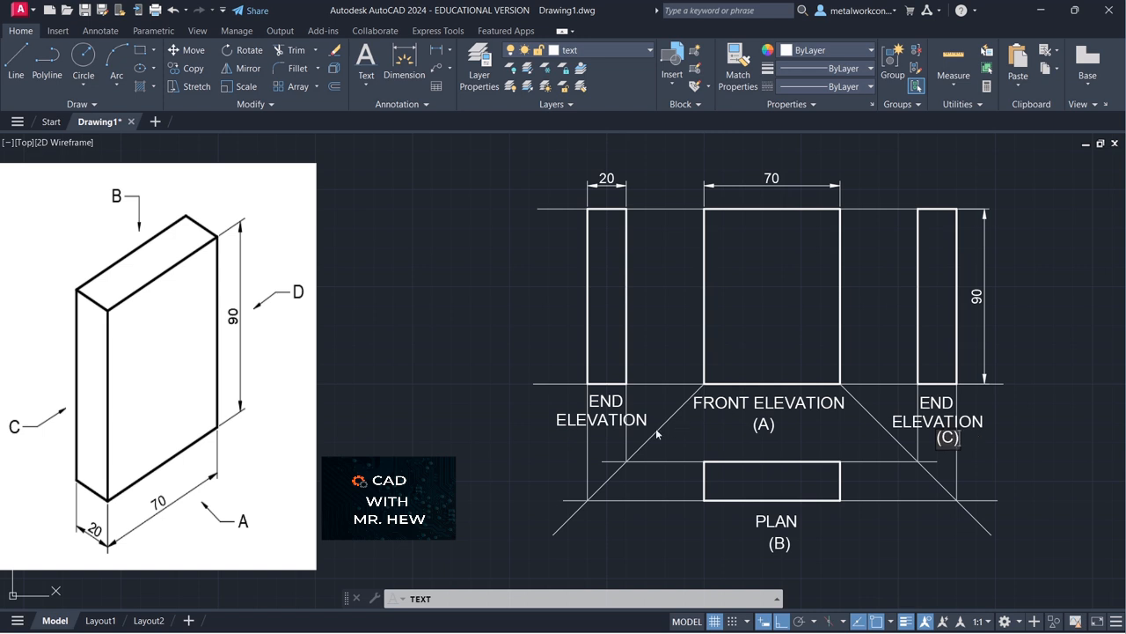
{"action": "left_click", "coordinate": [597, 440]}
{"action": "type", "text": "(D"}
{"action": "left_click", "coordinate": [913, 484]}
{"action": "key", "text": "Escape"}
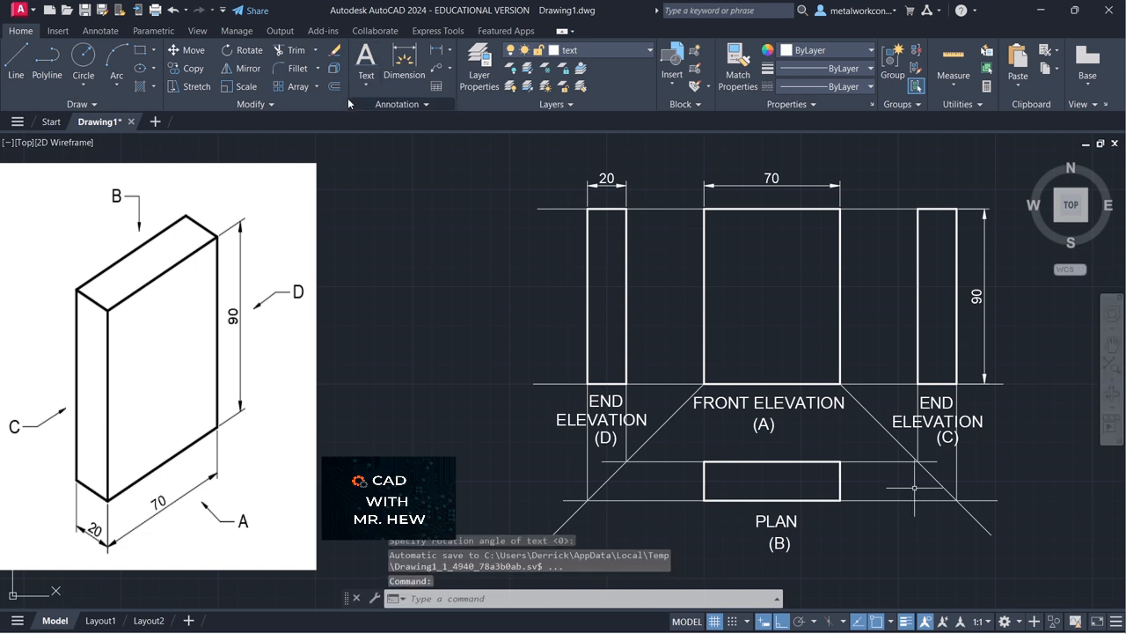
Step: Move the "(C)" text about 5 units left to centre it under the right END ELEVATION label
{"action": "left_click", "coordinate": [187, 50]}
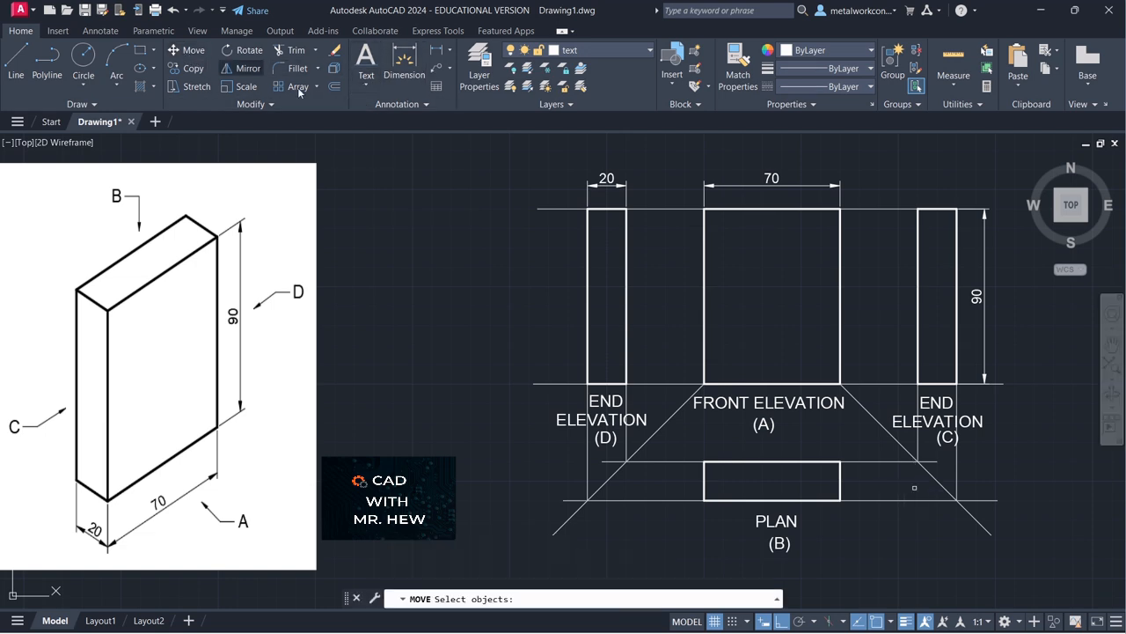
{"action": "left_click", "coordinate": [940, 436]}
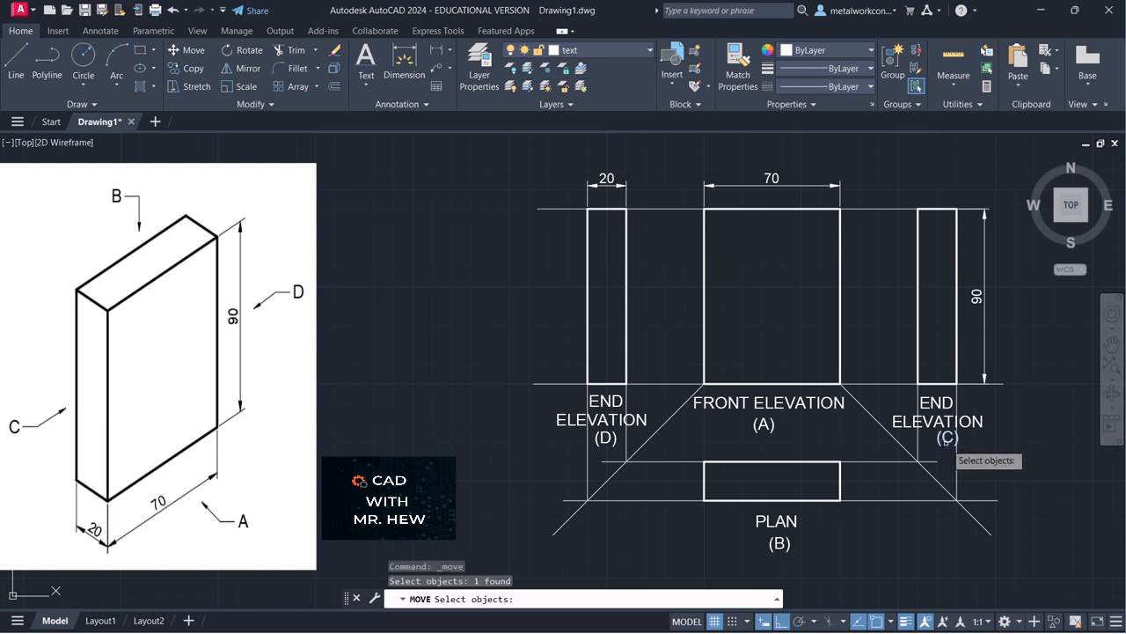
{"action": "key", "text": "Return"}
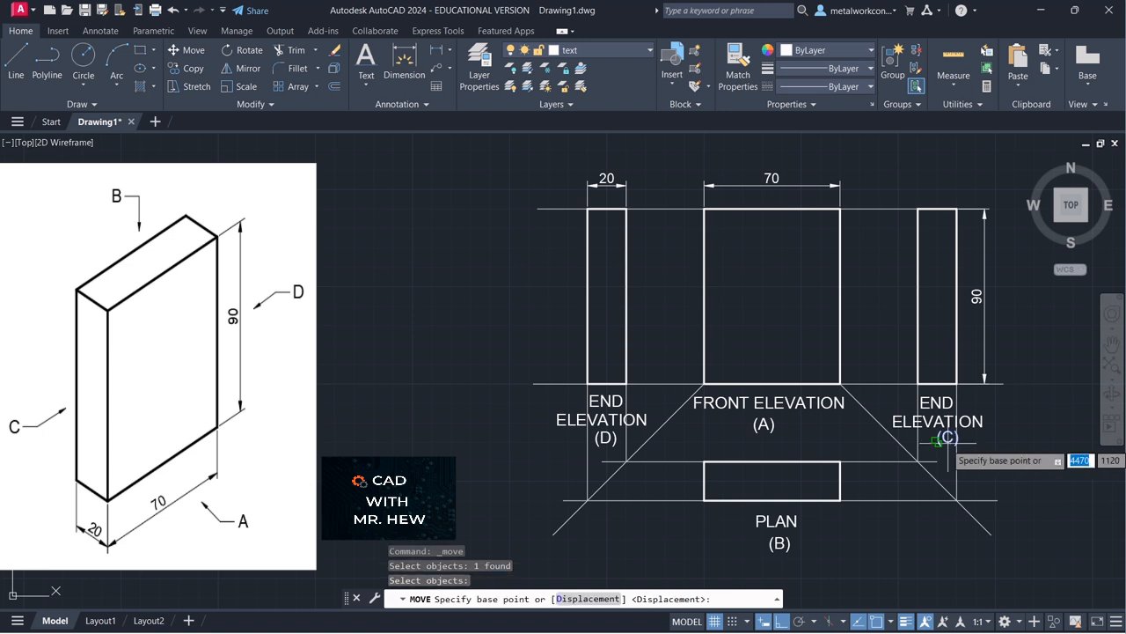
{"action": "left_click", "coordinate": [940, 440]}
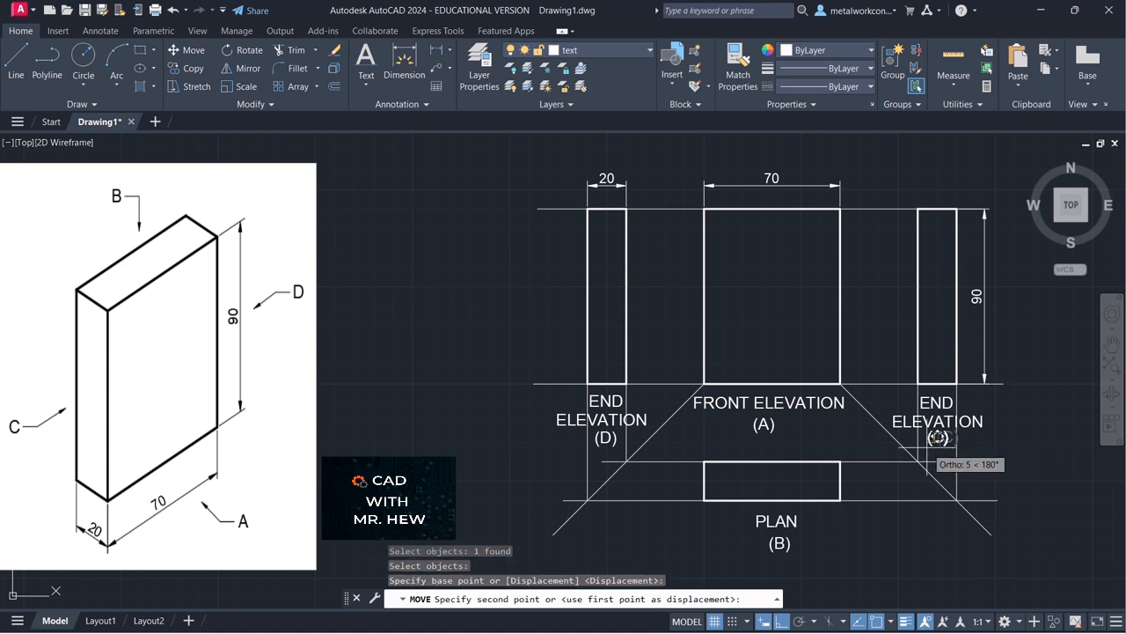
{"action": "left_click", "coordinate": [939, 437]}
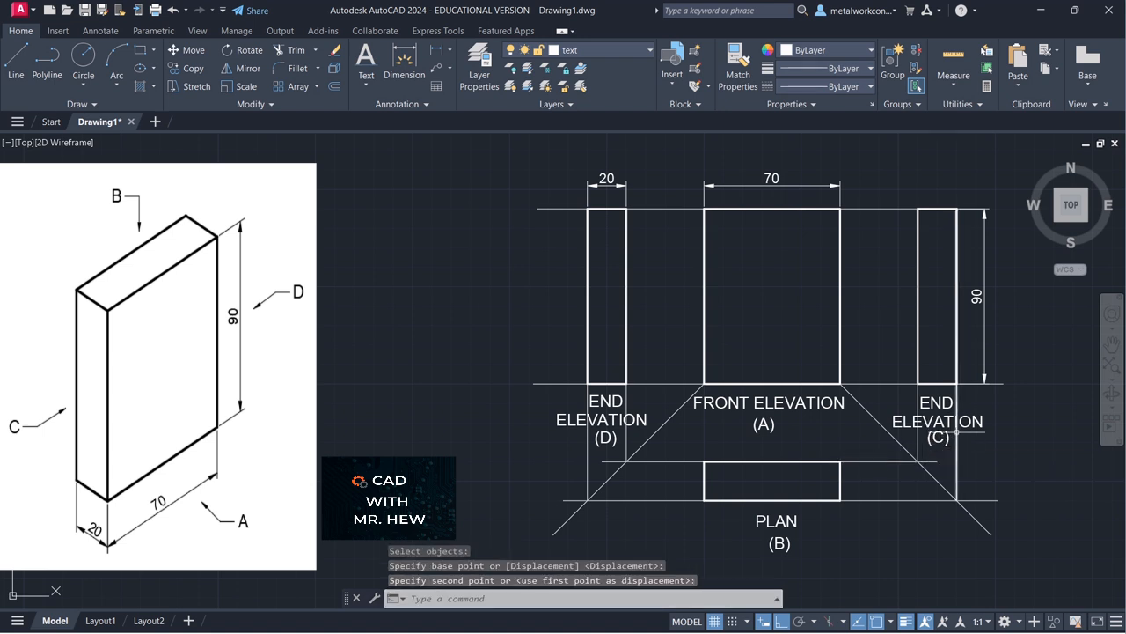
Step: Move the "(A)" text about 6 units right to centre it under the FRONT ELEVATION label
{"action": "key", "text": "Return"}
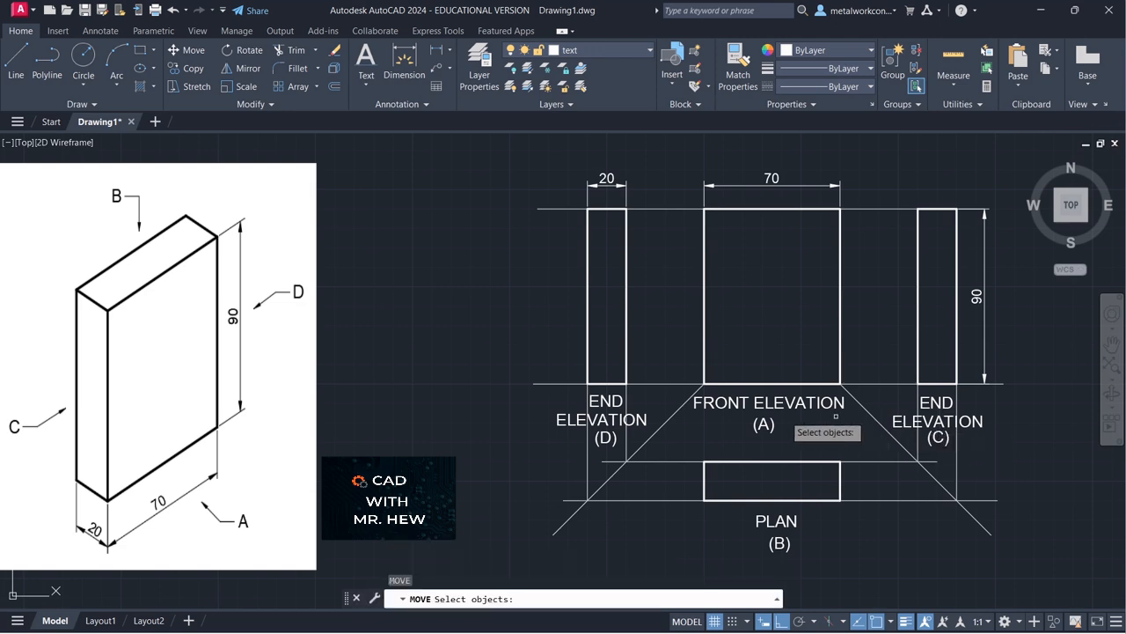
{"action": "left_click", "coordinate": [765, 423]}
{"action": "key", "text": "Return"}
{"action": "left_click", "coordinate": [767, 428]}
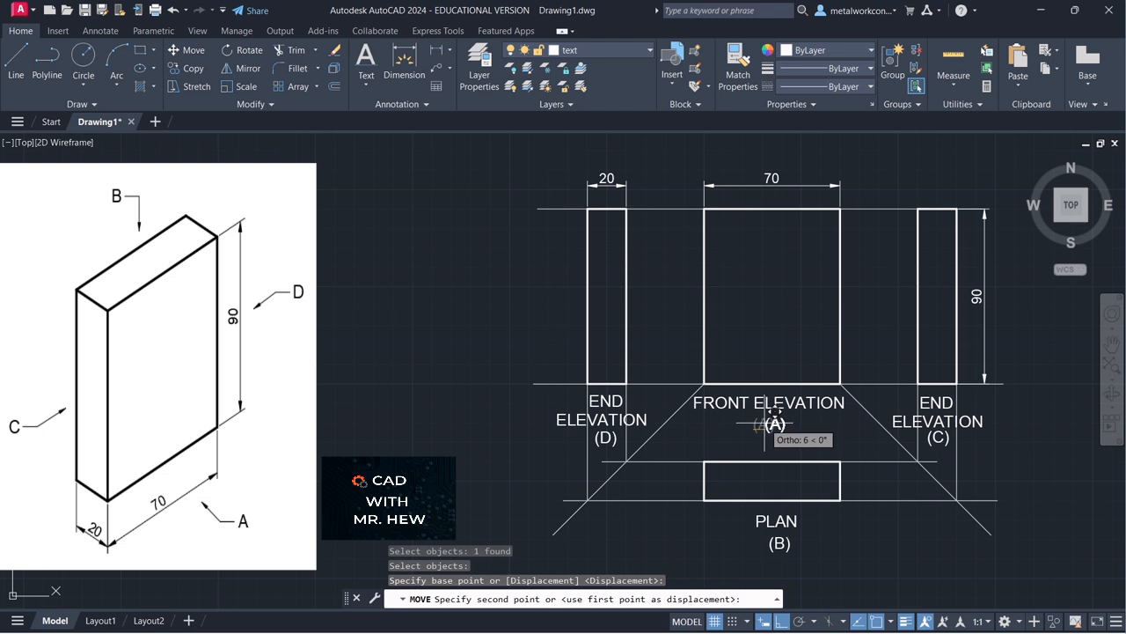
{"action": "left_click", "coordinate": [765, 424]}
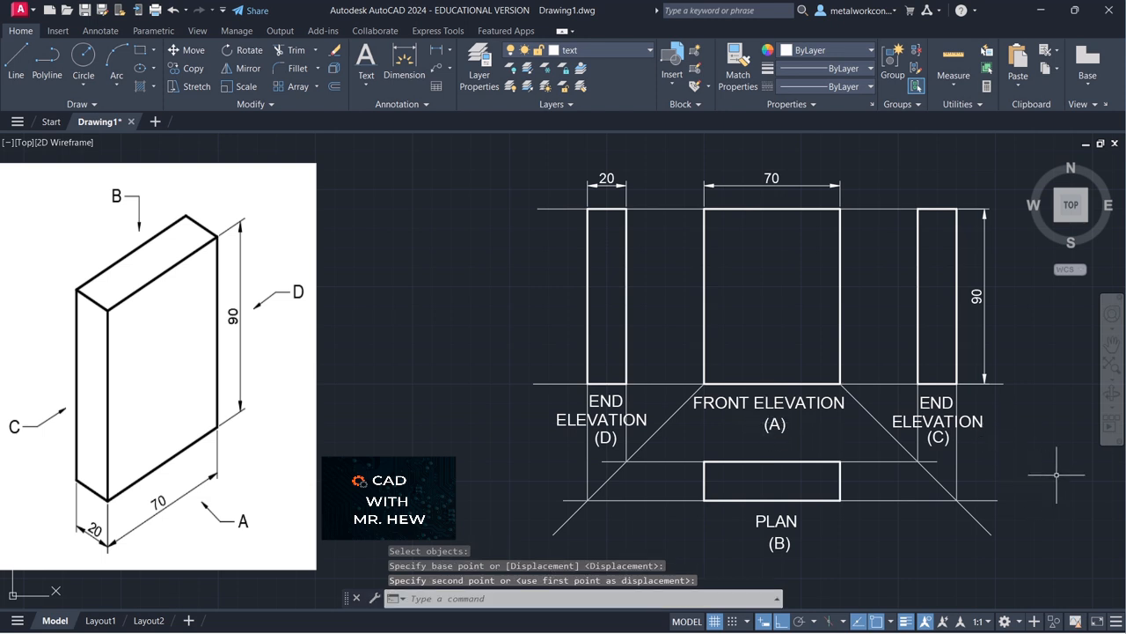
{"action": "key", "text": "Escape"}
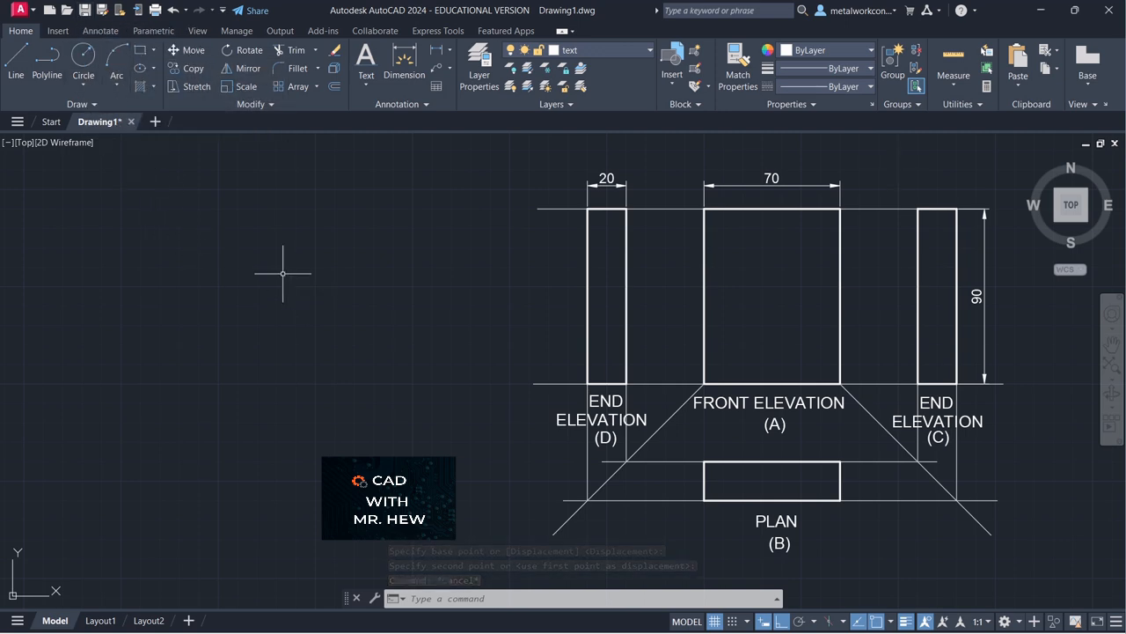
Step: Save the drawing in the 2018 file format under the name FRONT ELEVATION PRISM
{"action": "left_click", "coordinate": [104, 10]}
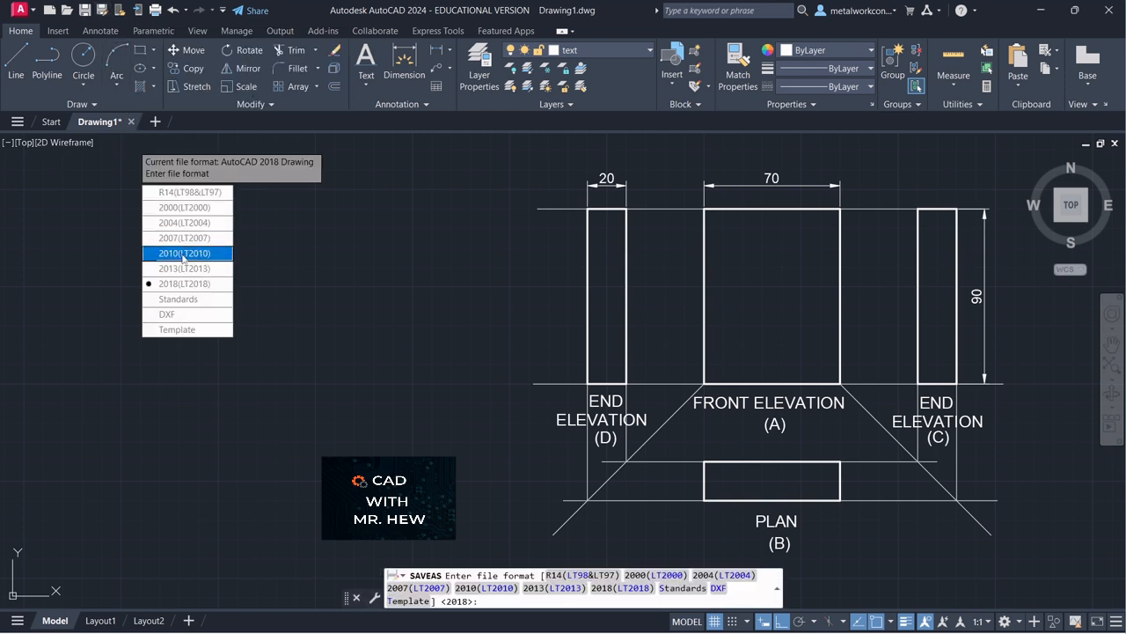
{"action": "key", "text": "Return"}
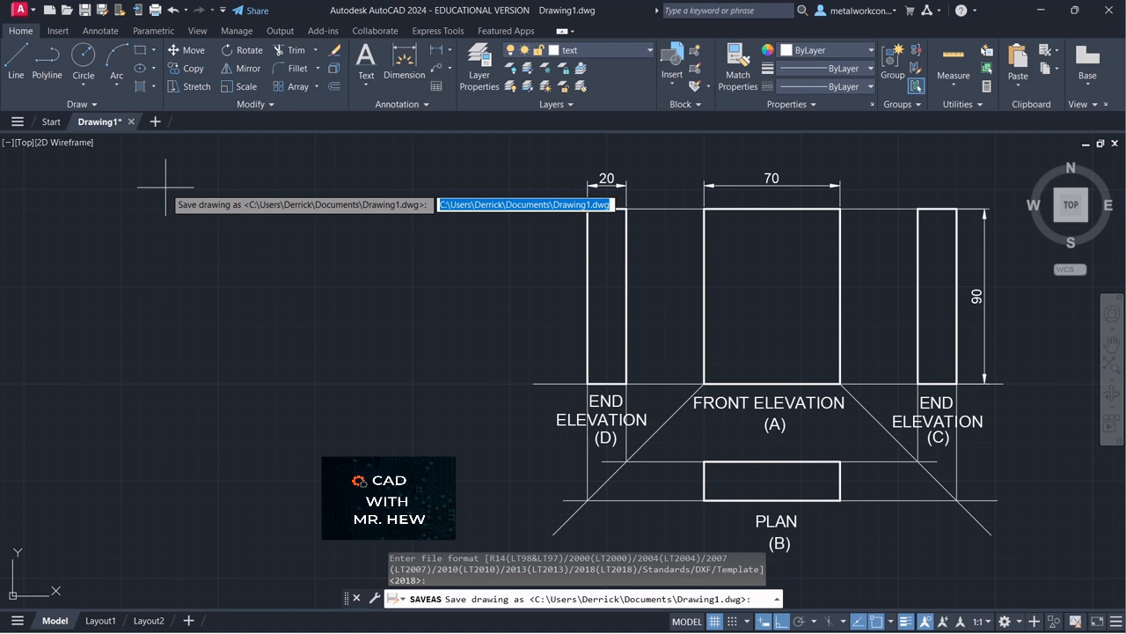
{"action": "type", "text": "FO"}
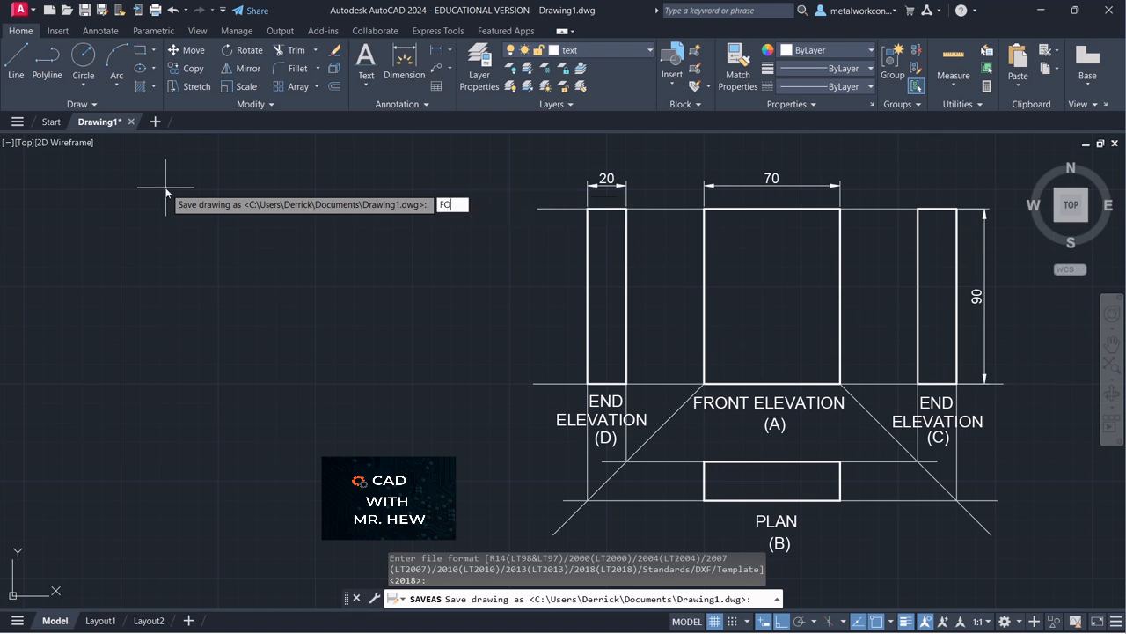
{"action": "type", "text": "RNT ELEVA"}
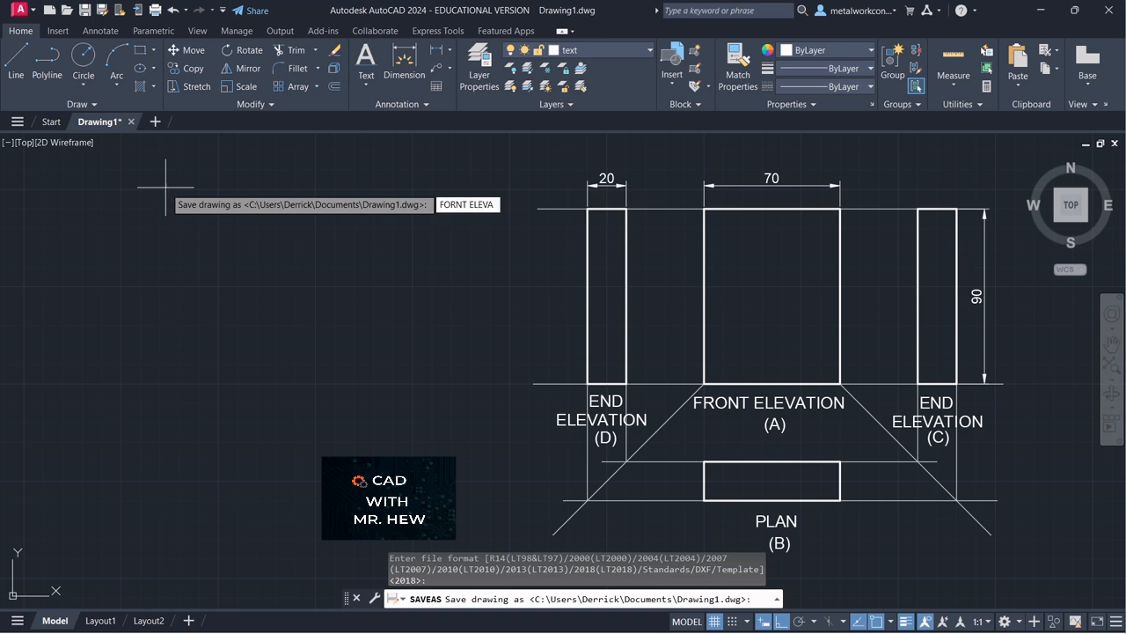
{"action": "type", "text": "TION PRISM"}
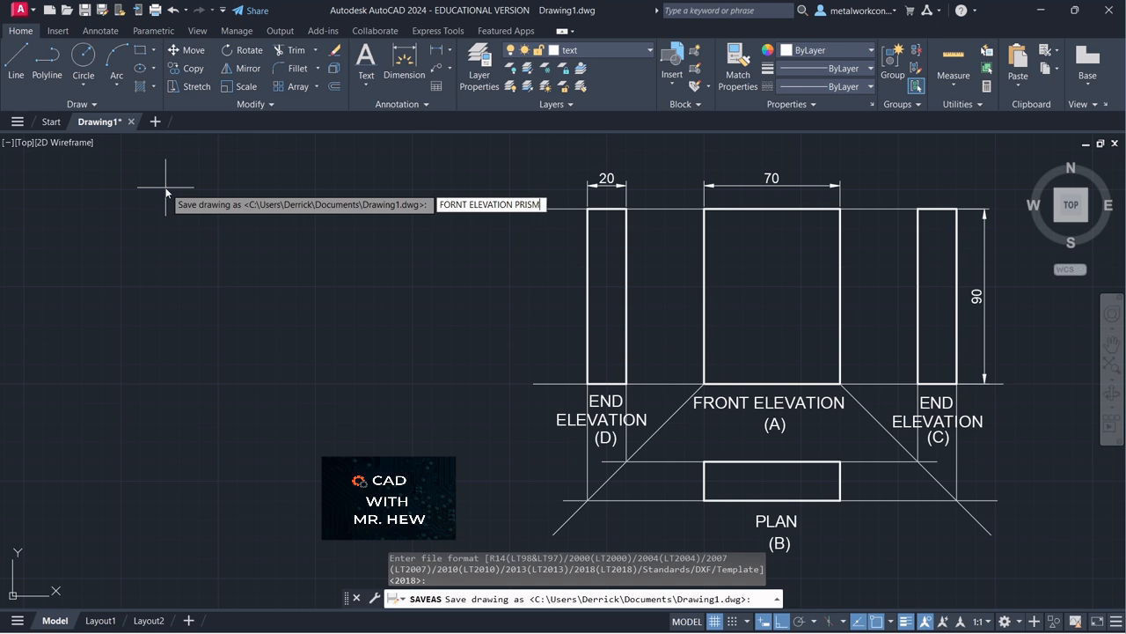
{"action": "key", "text": "Return"}
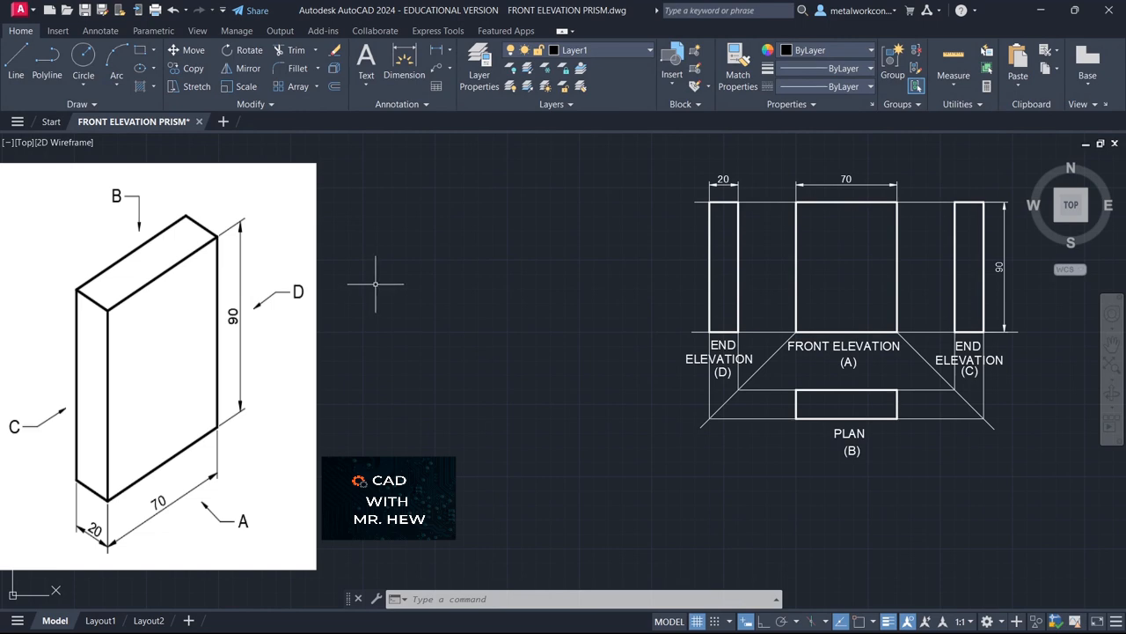
Step: With object snap on, draw a vertical projection line from the front elevation's lower-right corner to the plan's upper-right corner
{"action": "left_click", "coordinate": [16, 62]}
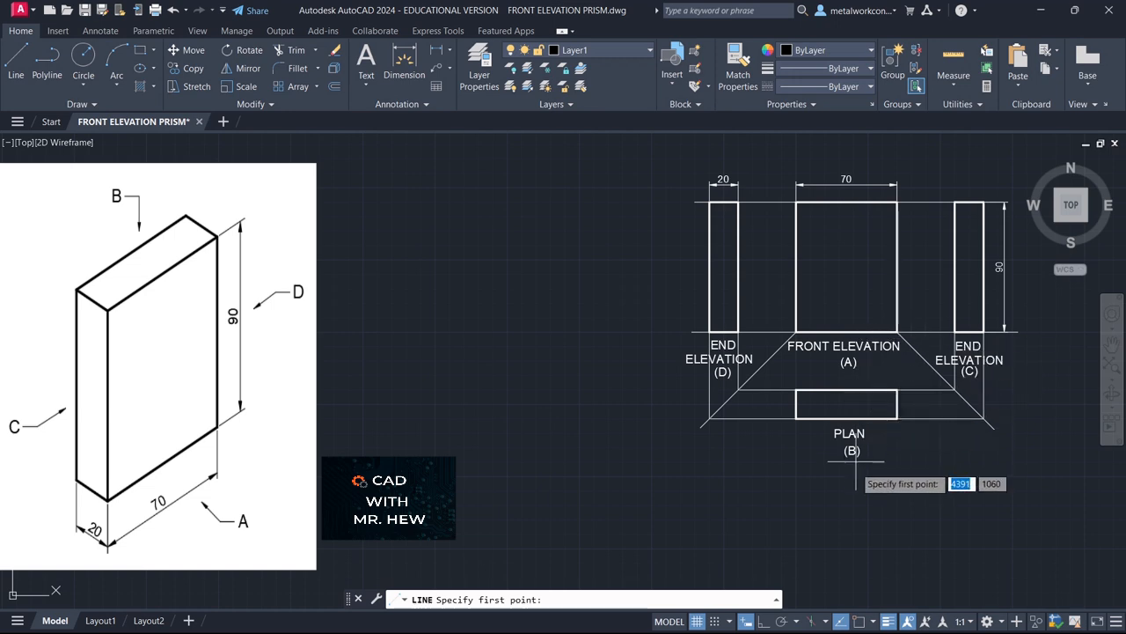
{"action": "left_click", "coordinate": [860, 620]}
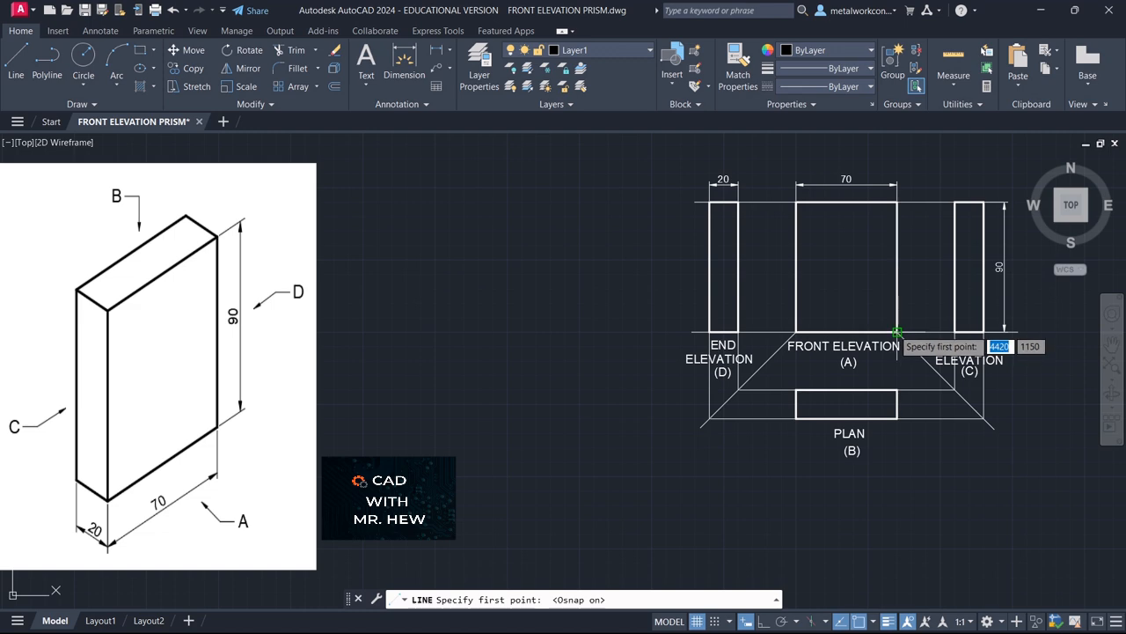
{"action": "left_click", "coordinate": [896, 332]}
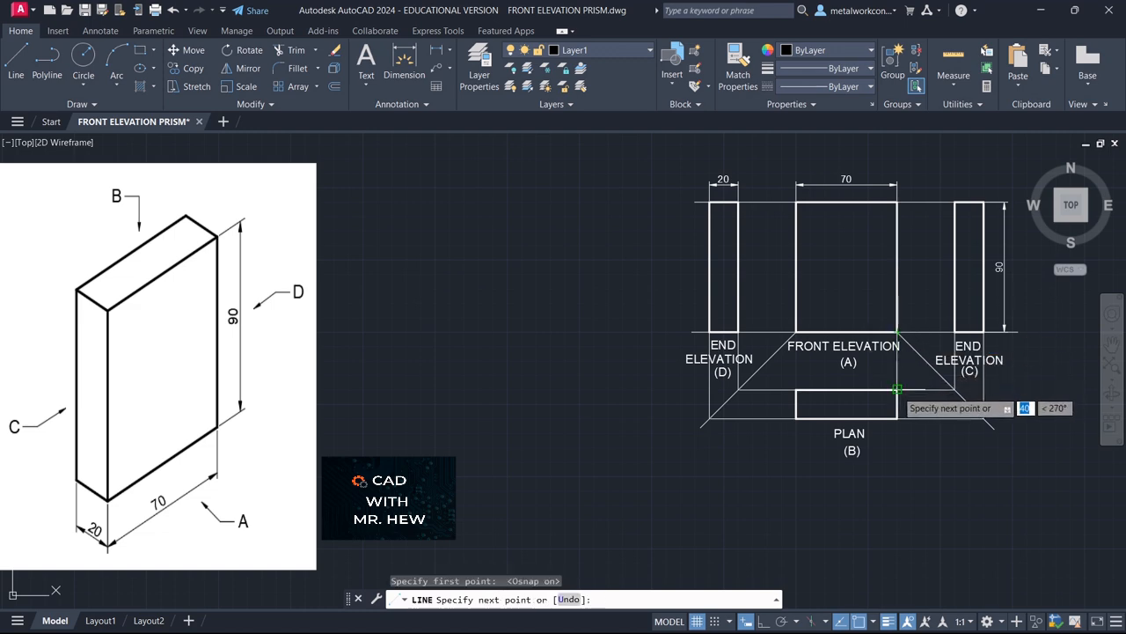
{"action": "left_click", "coordinate": [896, 389]}
{"action": "key", "text": "Return"}
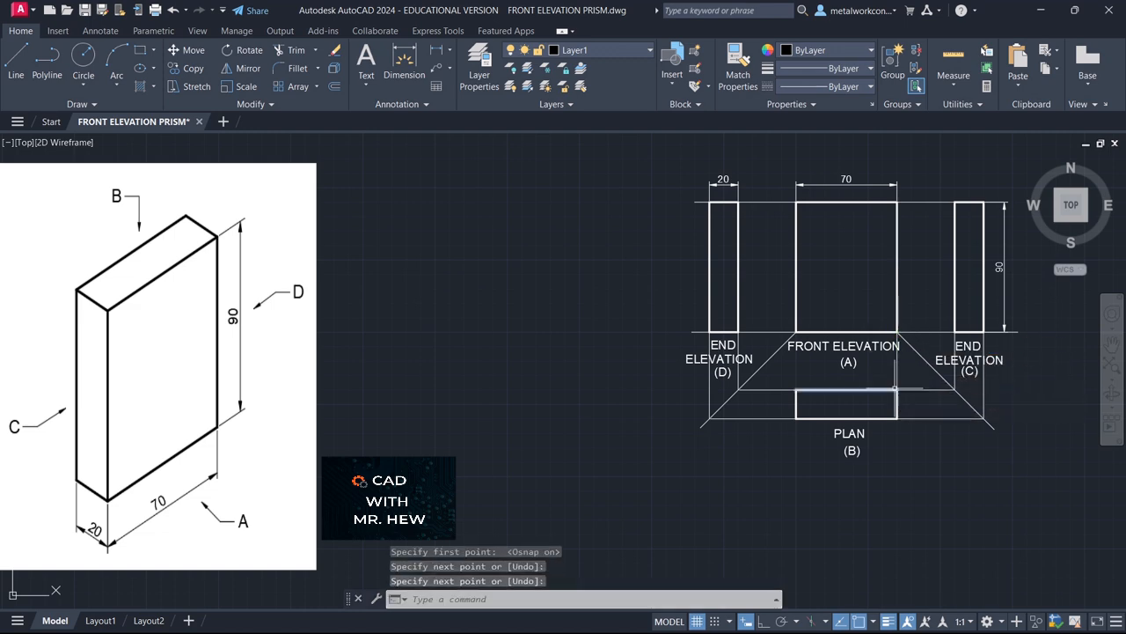
Step: Draw a vertical projection line from the front elevation's lower-left corner to the plan's upper-left corner
{"action": "key", "text": "Return"}
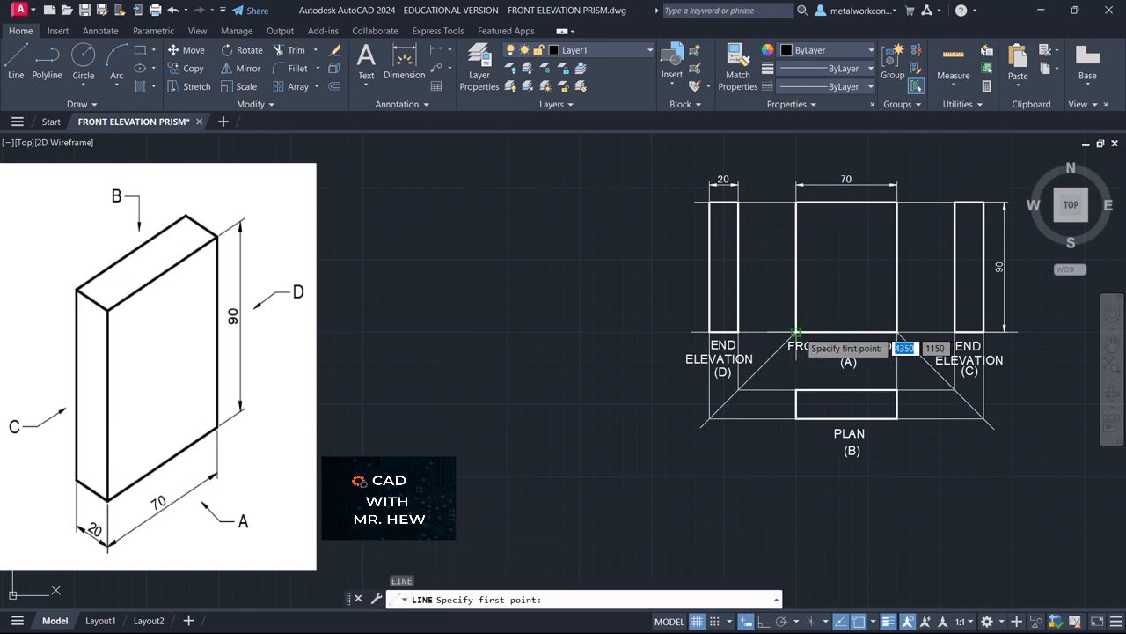
{"action": "left_click", "coordinate": [795, 331]}
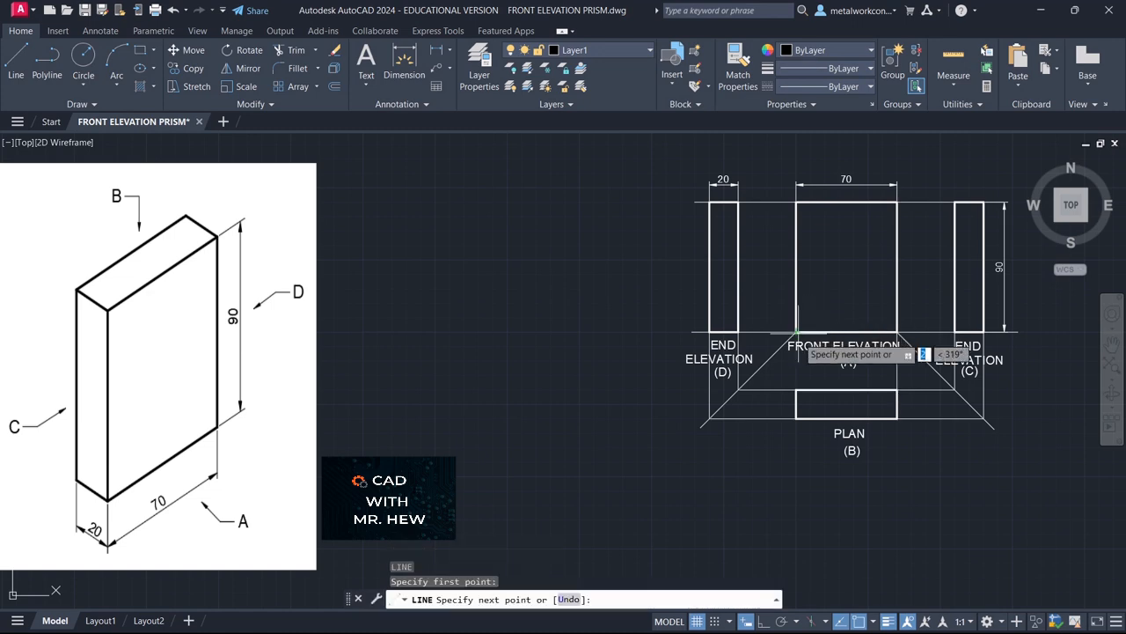
{"action": "left_click", "coordinate": [796, 389]}
{"action": "key", "text": "Return"}
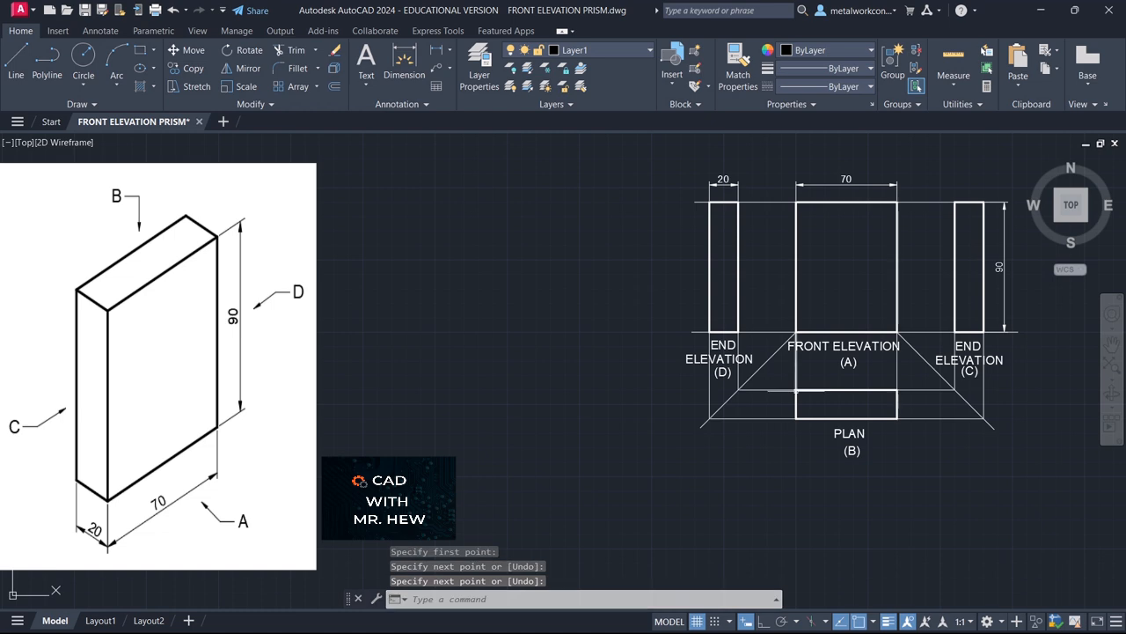